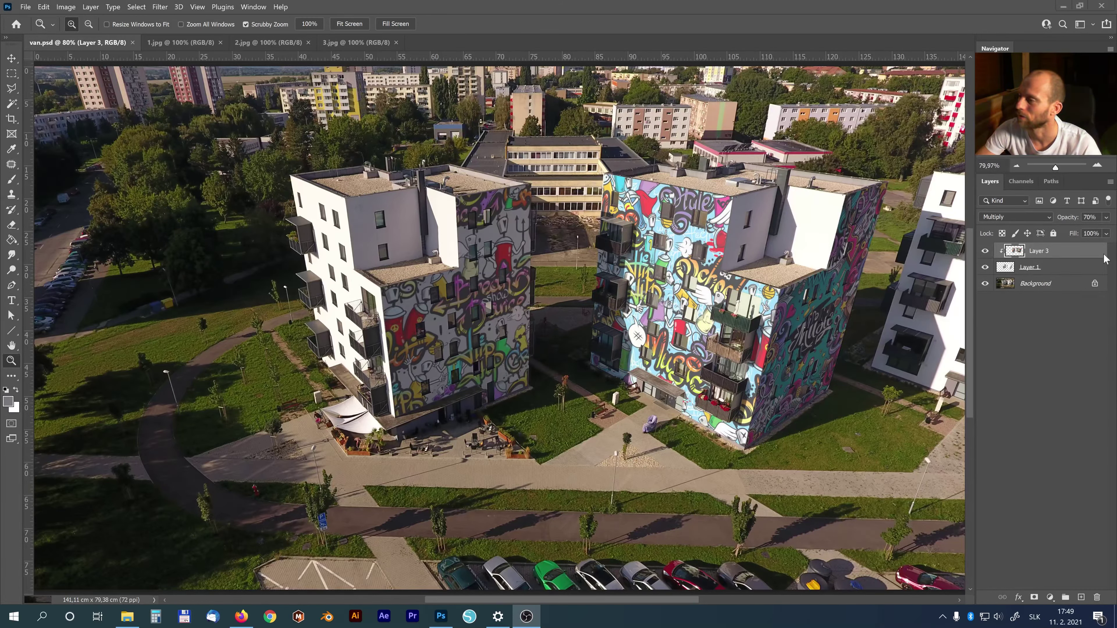
# Toggle Layer 1 to compare, then close van.psd unsaved and the 1.jpg, 2.jpg, 3.jpg tabs
pyautogui.click(985, 267)
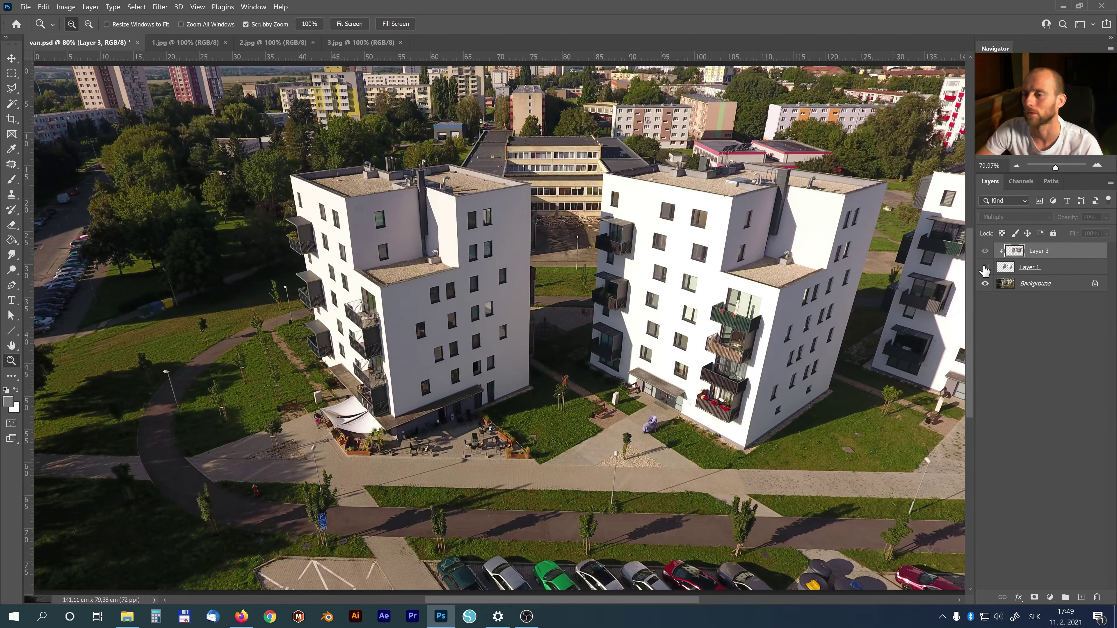
pyautogui.click(985, 267)
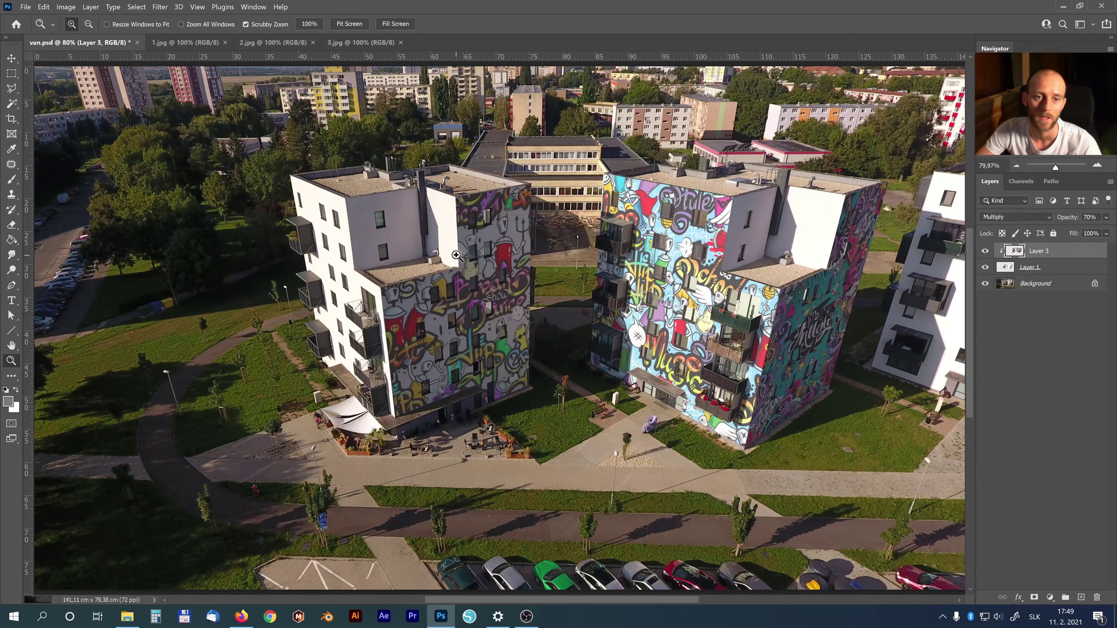
pyautogui.click(137, 42)
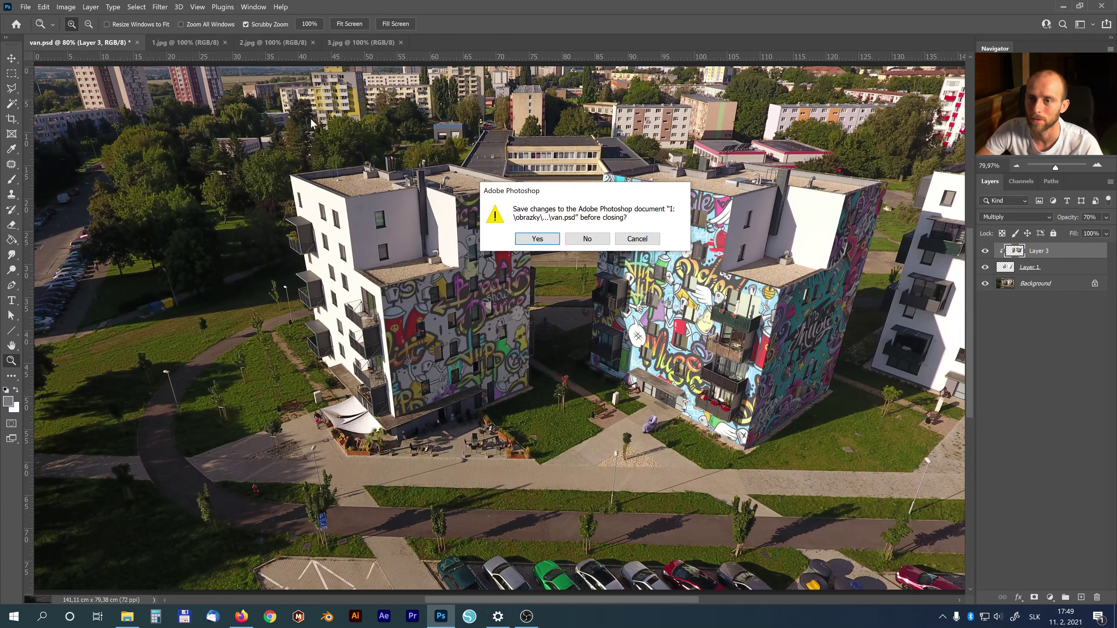
pyautogui.click(584, 241)
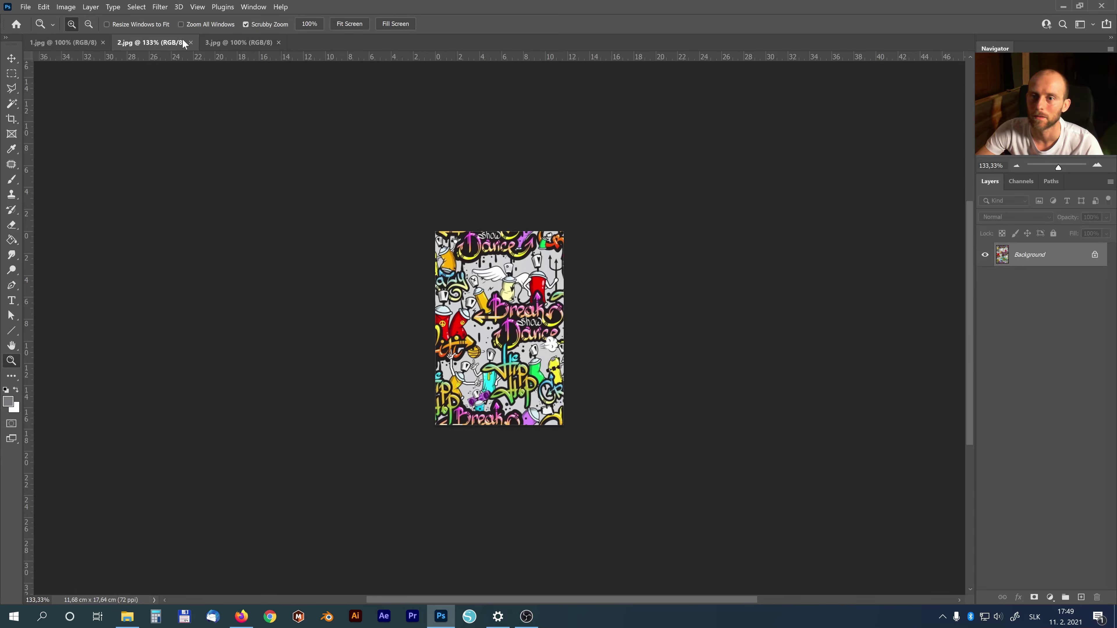
pyautogui.click(190, 43)
pyautogui.click(102, 42)
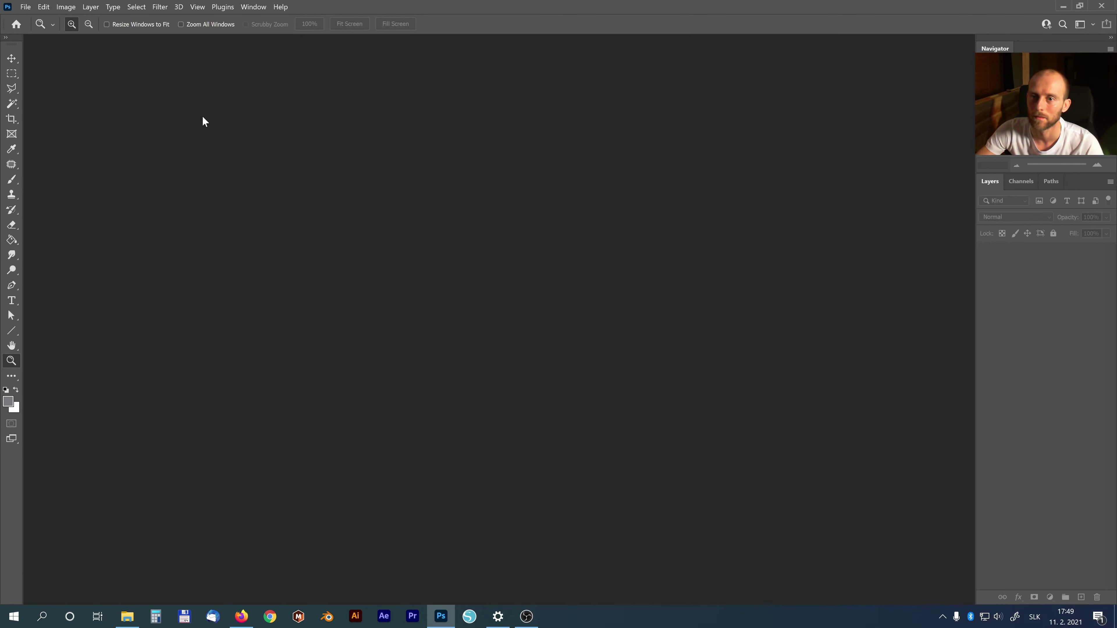
# Drag budovy.jpg from the vanising point folder in Explorer into Photoshop
pyautogui.click(130, 619)
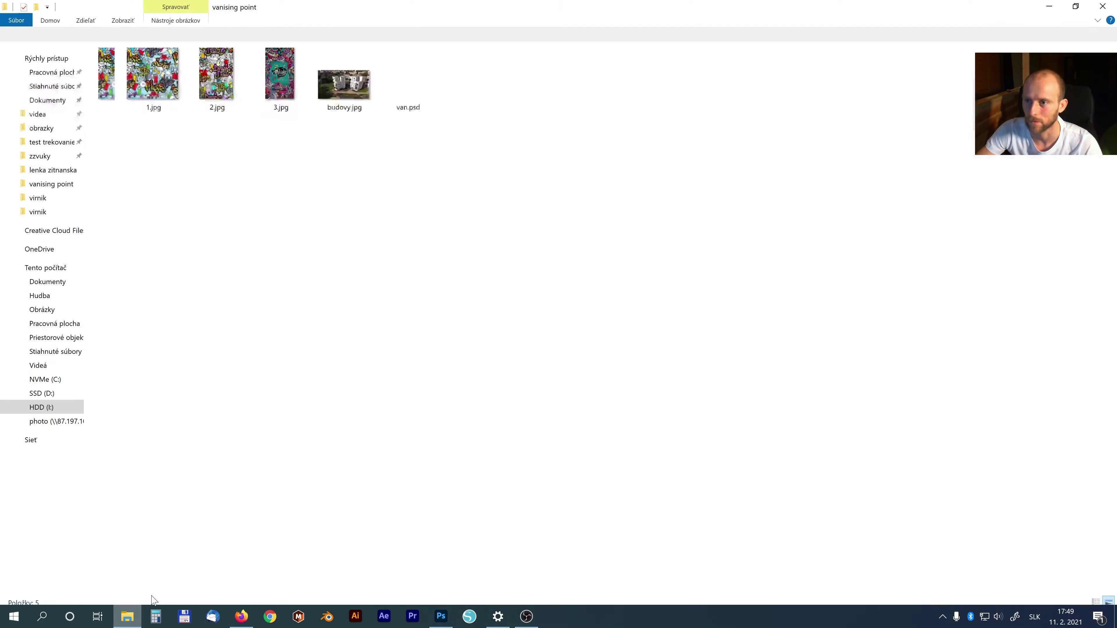
pyautogui.moveTo(337, 102); pyautogui.dragTo(445, 320)
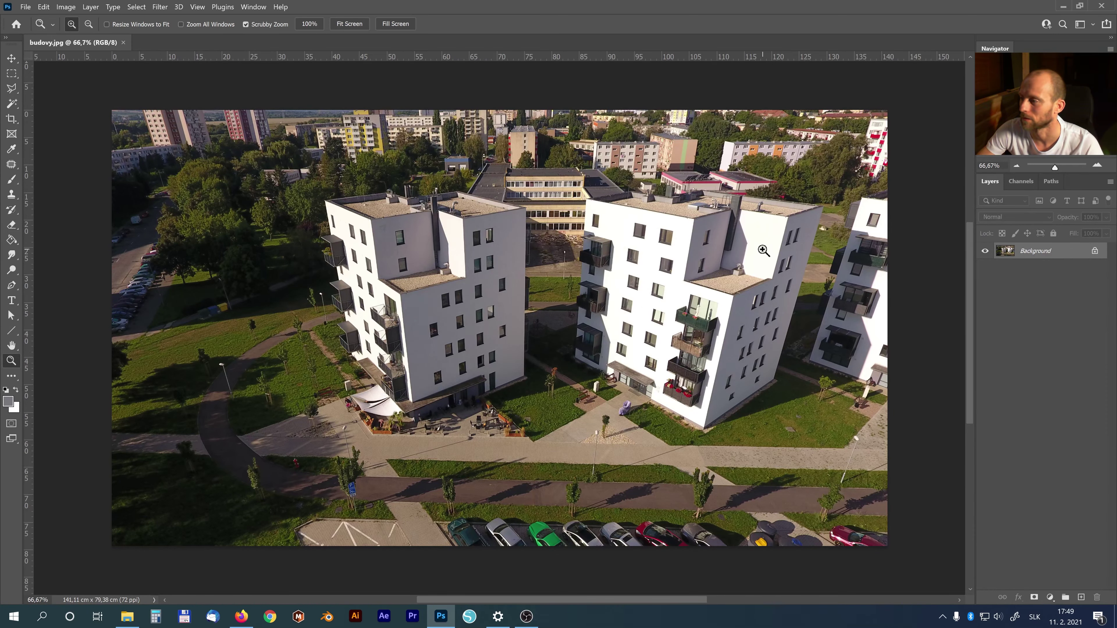
# Zoom in on the right apartment building and switch to the Magic Wand tool
pyautogui.moveTo(764, 251); pyautogui.dragTo(814, 250)
pyautogui.moveTo(578, 213)
pyautogui.mouseDown()
pyautogui.moveTo(569, 196)
pyautogui.moveTo(583, 207)
pyautogui.mouseUp()
pyautogui.press('w')
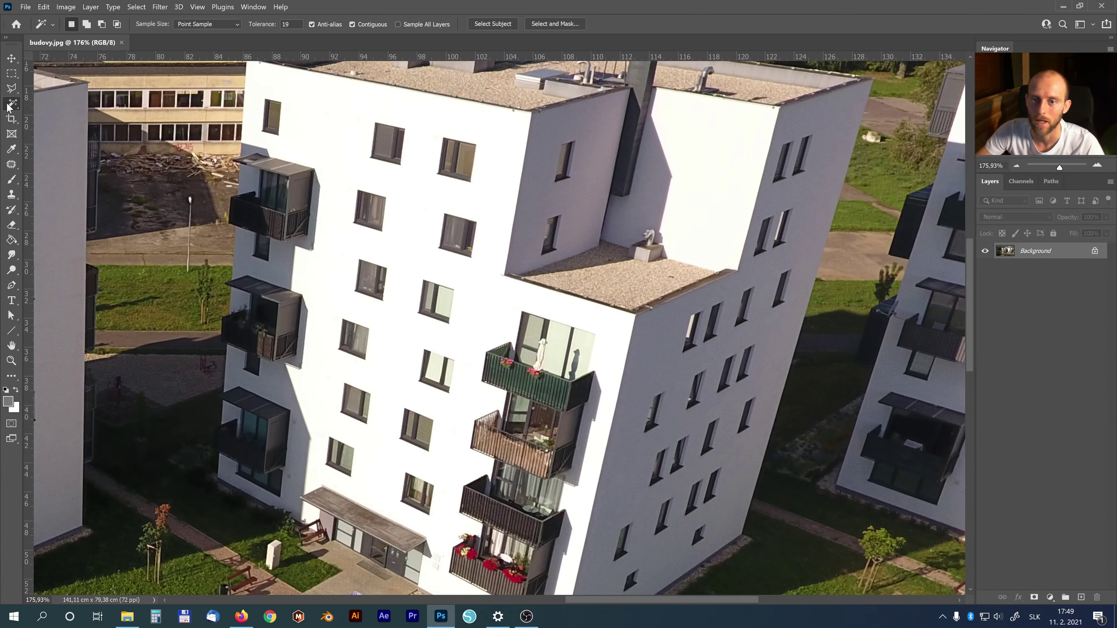
pyautogui.rightClick(8, 107)
pyautogui.click(66, 126)
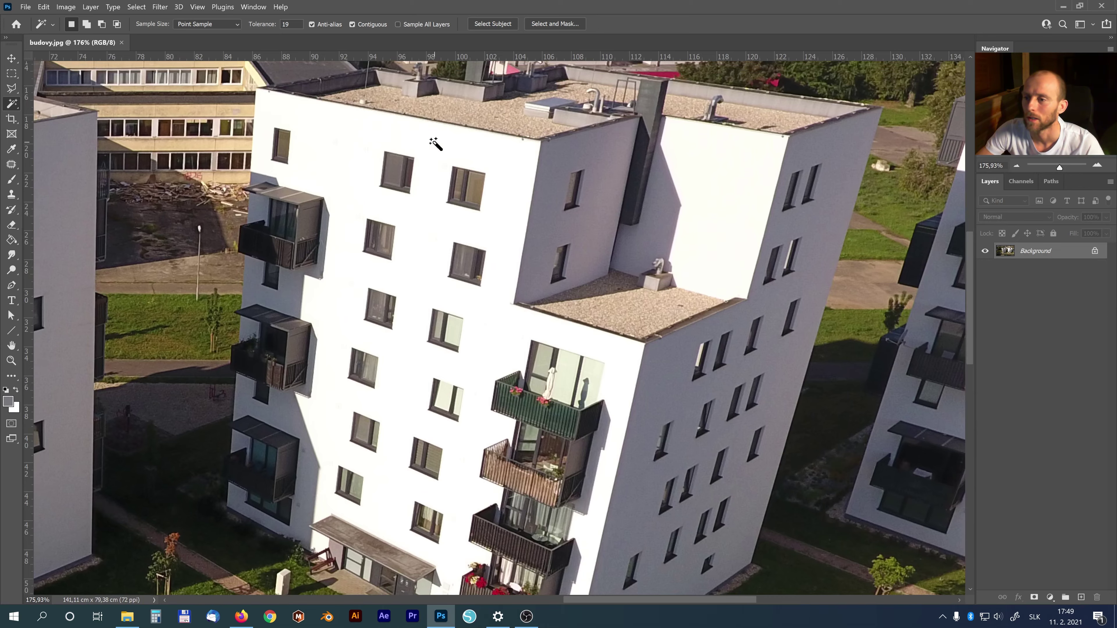
# Magic Wand select the white front wall, adding the shaded right wall and bottom strip
pyautogui.click(436, 152)
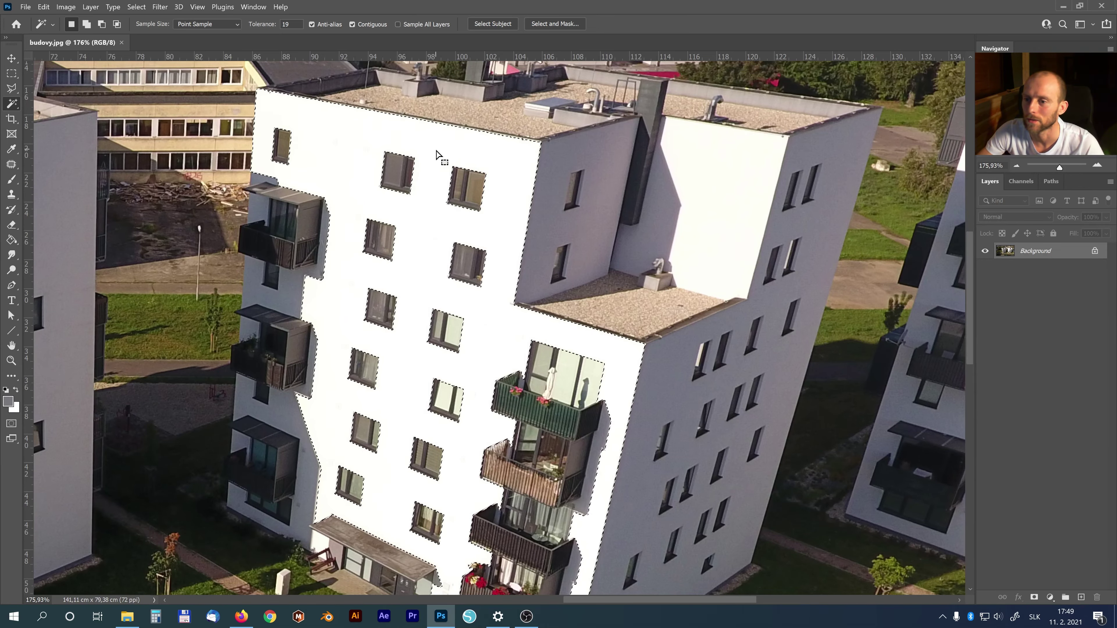
pyautogui.moveTo(496, 317); pyautogui.dragTo(479, 174)
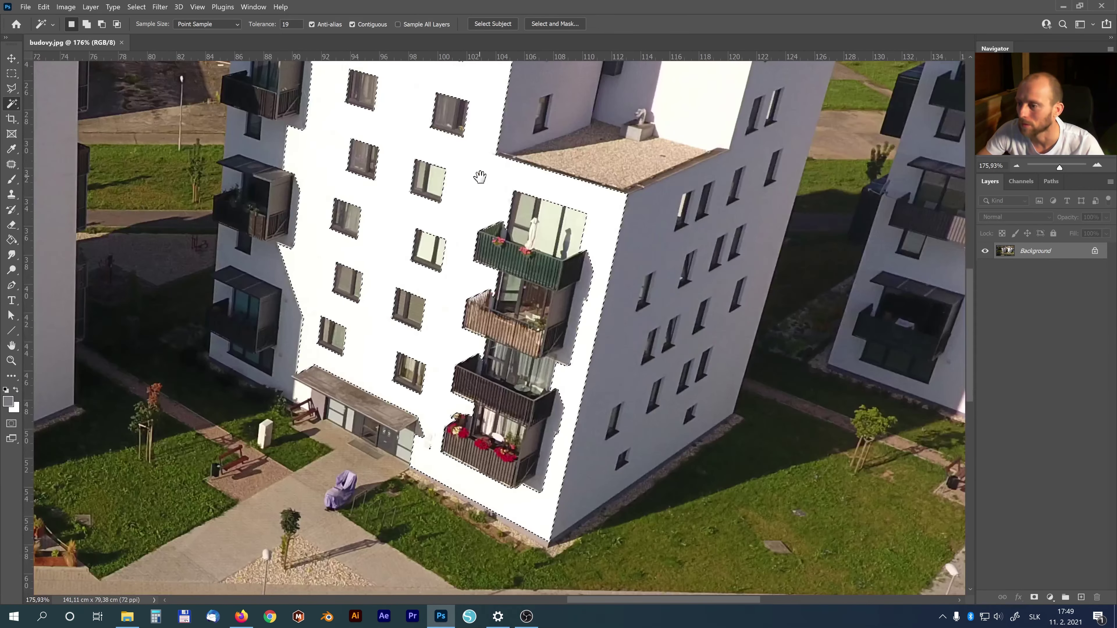
pyautogui.keyDown('shift'); pyautogui.click(662, 251); pyautogui.keyUp('shift')
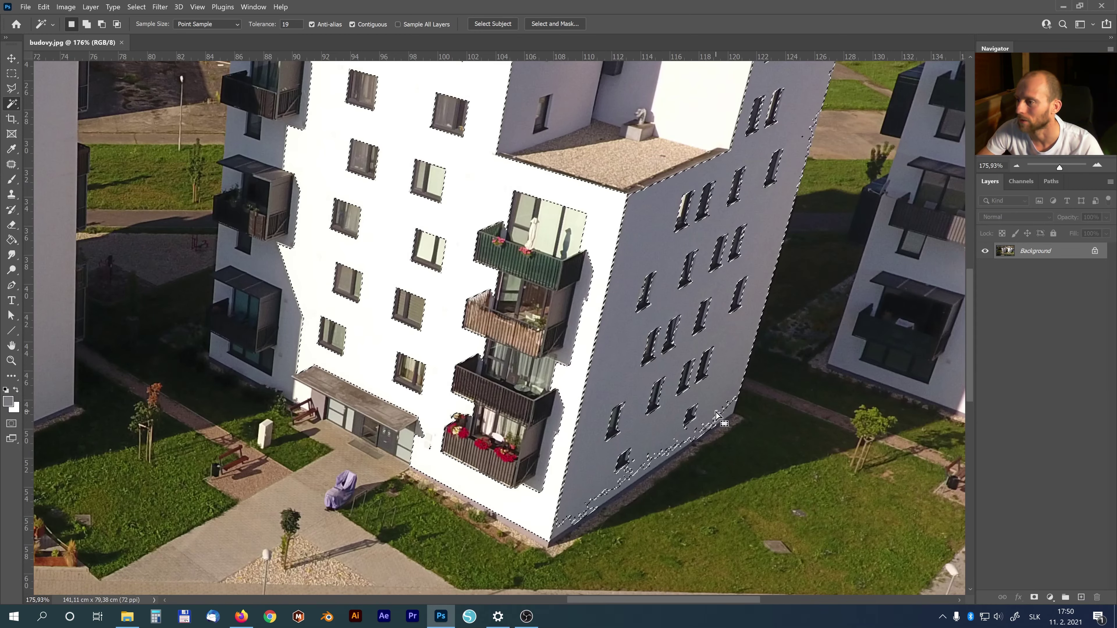
pyautogui.keyDown('shift'); pyautogui.click(728, 398); pyautogui.keyUp('shift')
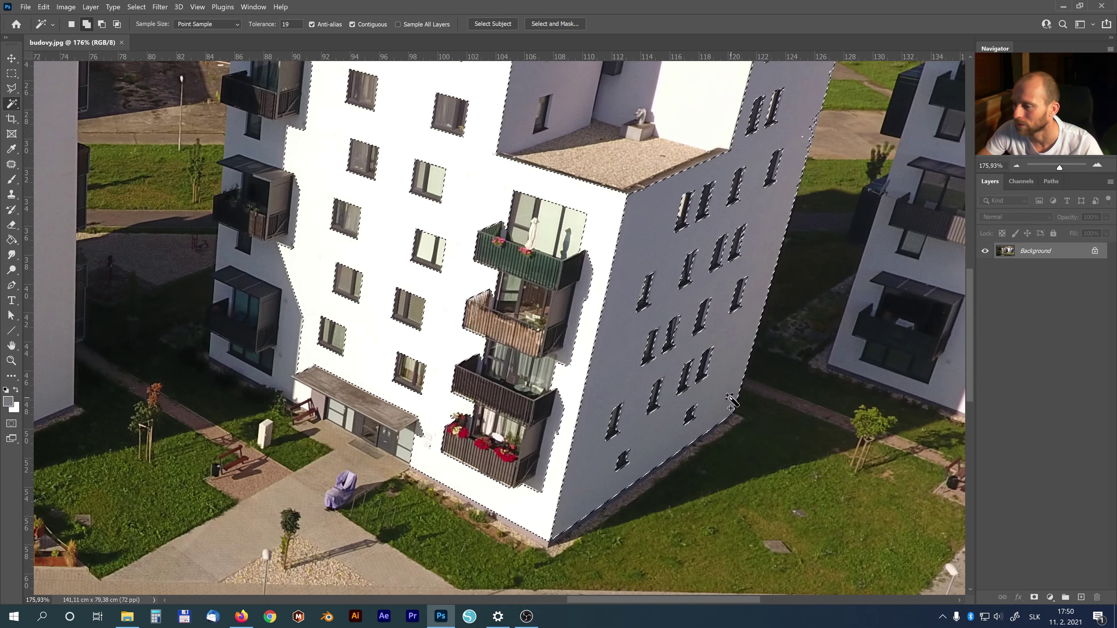
pyautogui.moveTo(796, 148); pyautogui.dragTo(748, 250)
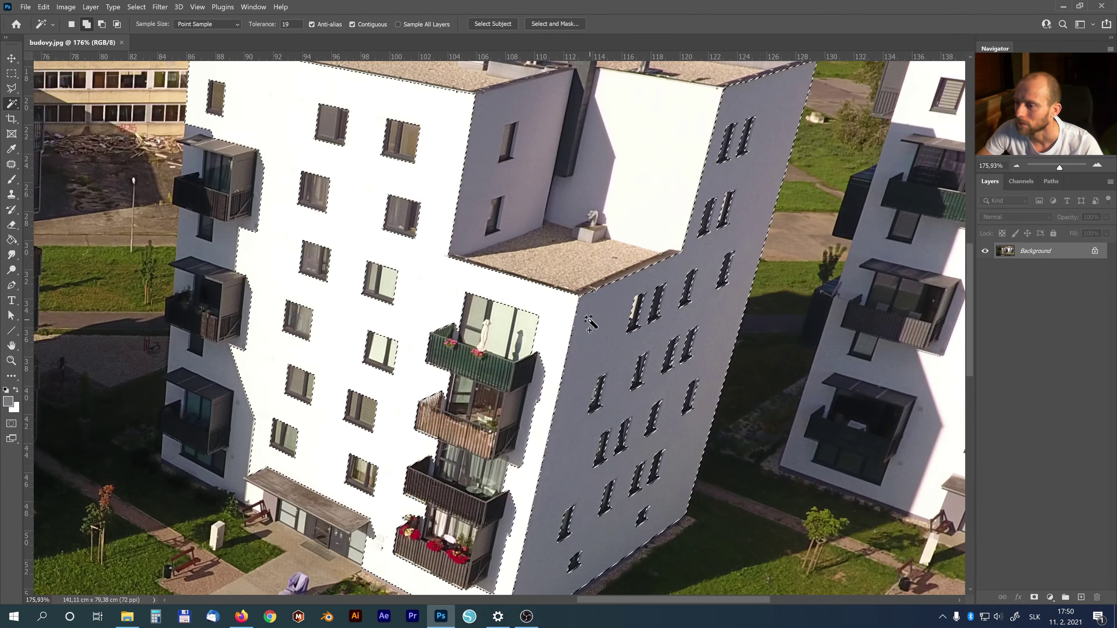
pyautogui.moveTo(589, 324); pyautogui.dragTo(488, 302)
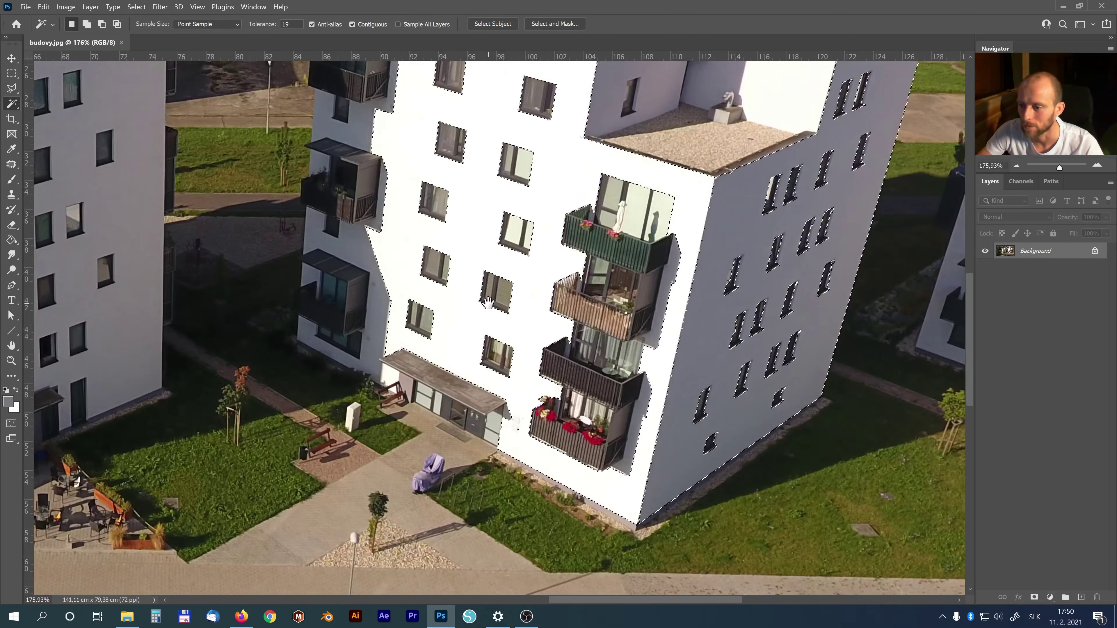
pyautogui.click(488, 302)
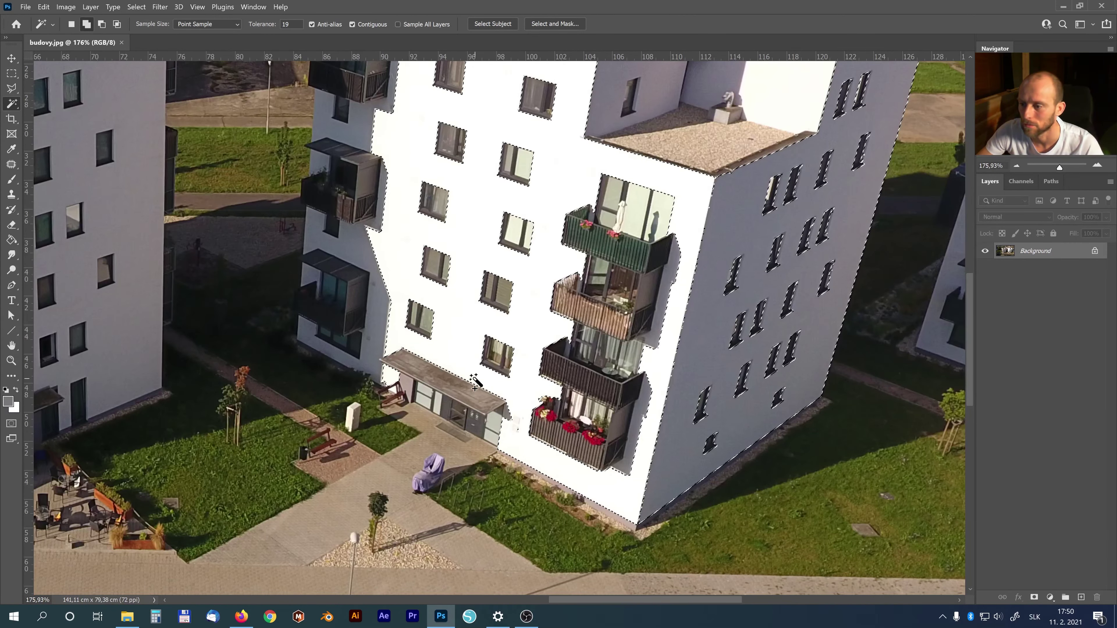
pyautogui.moveTo(475, 383); pyautogui.dragTo(341, 290)
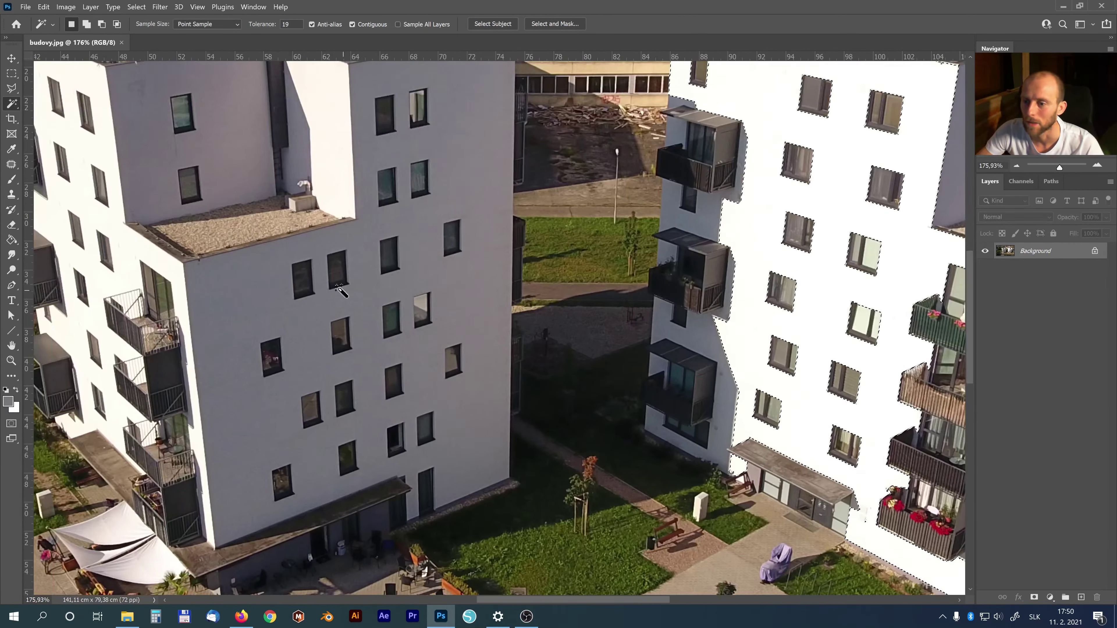
# Add the neighbouring building's white facade and the patch beside its door to the selection
pyautogui.click(252, 302)
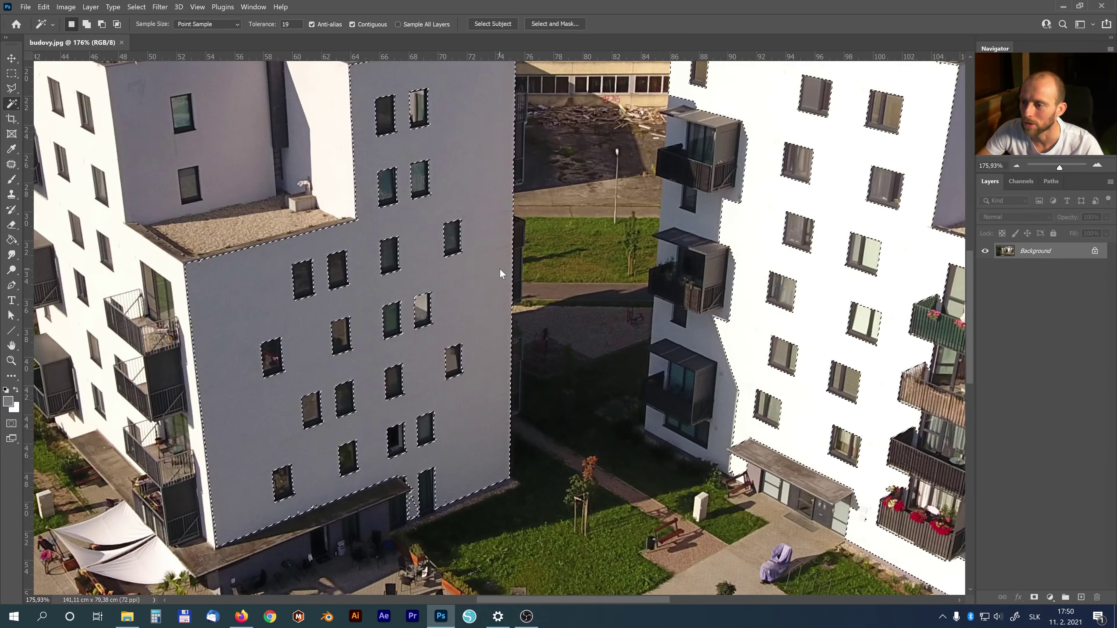
pyautogui.keyDown('shift'); pyautogui.click(415, 505); pyautogui.keyUp('shift')
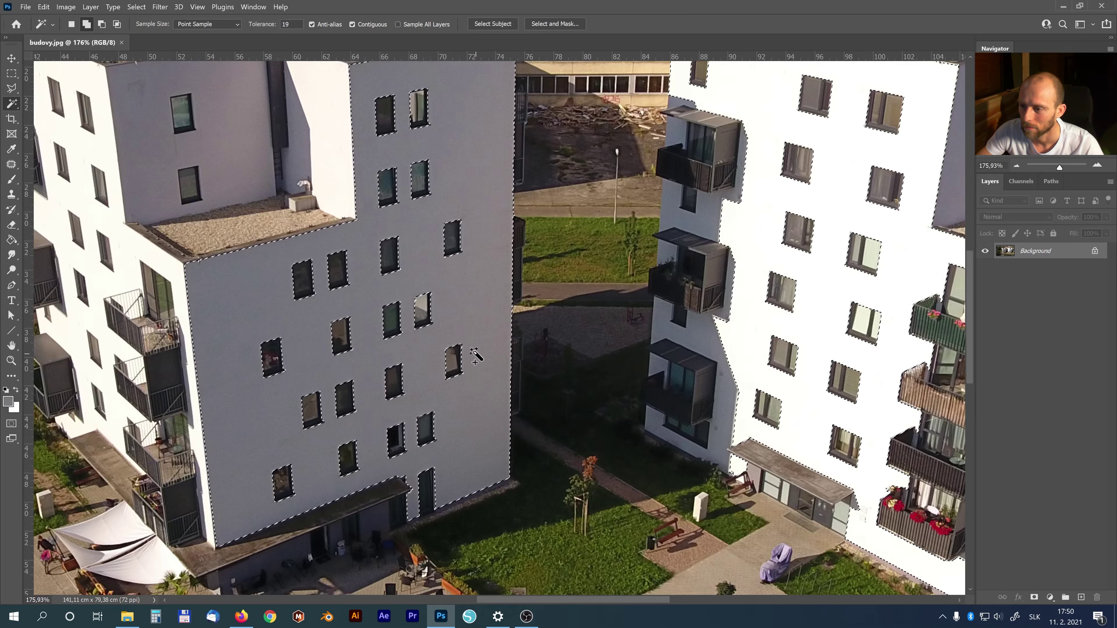
pyautogui.scroll(3, 436, 220)
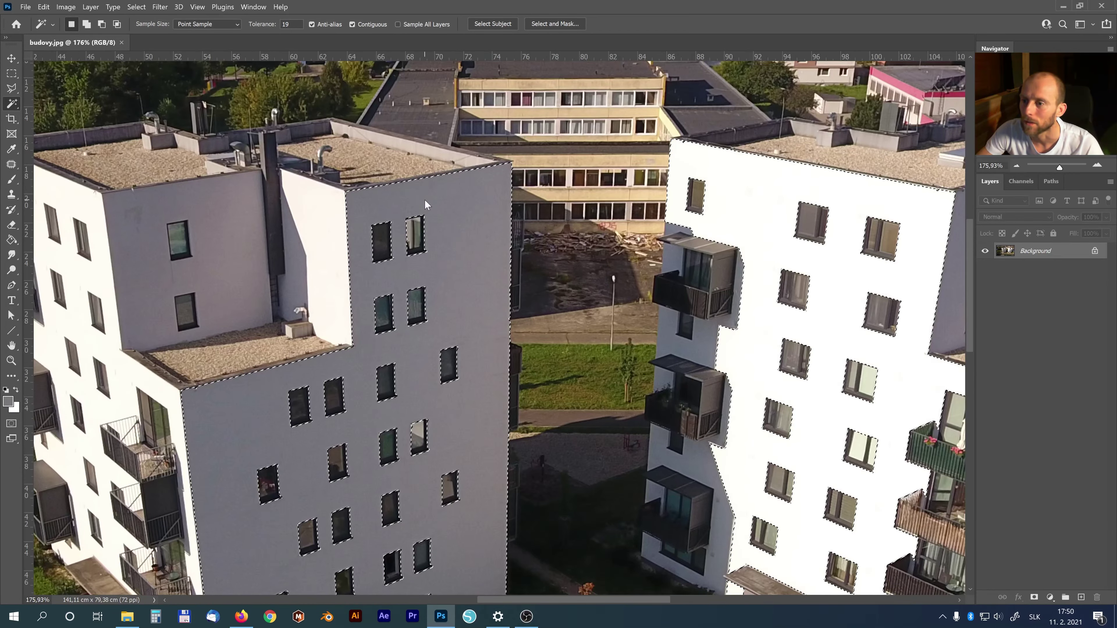
pyautogui.moveTo(795, 363)
pyautogui.mouseDown()
pyautogui.moveTo(795, 207)
pyautogui.moveTo(696, 379)
pyautogui.mouseUp()
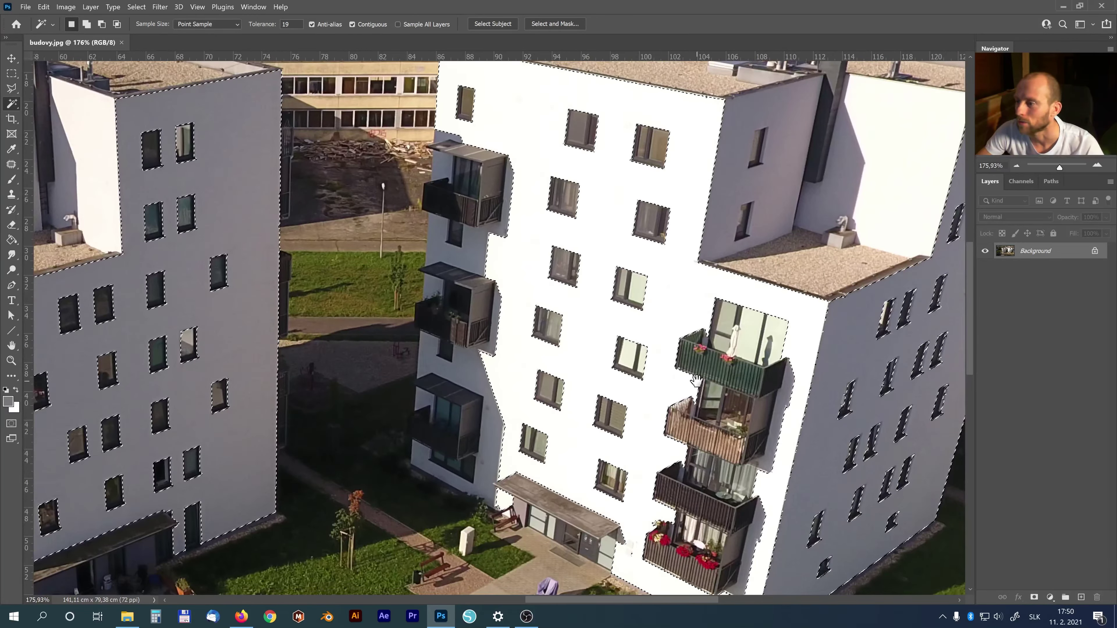
pyautogui.scroll(2, 583, 159)
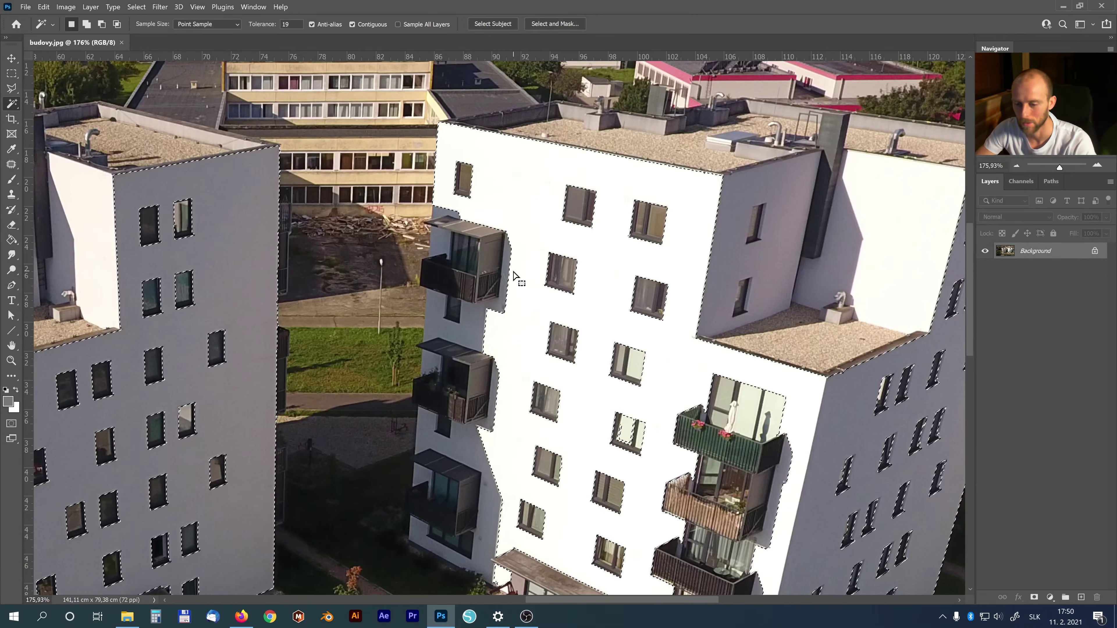
# Outline the top balcony area with the Polygonal Lasso and add it to the selection
pyautogui.press('l')
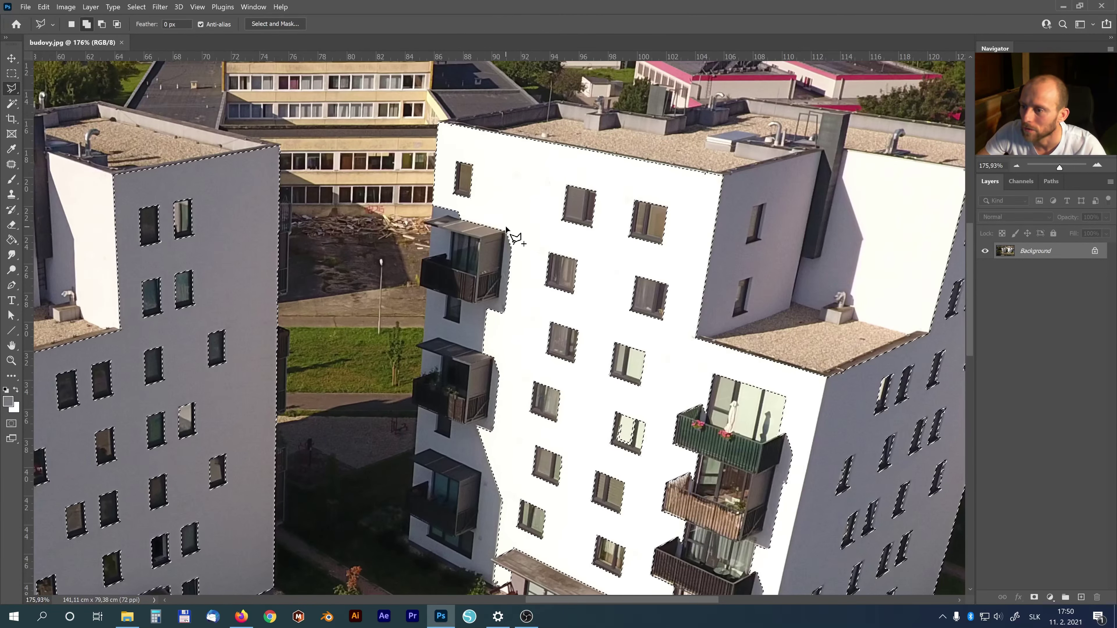
pyautogui.click(506, 226)
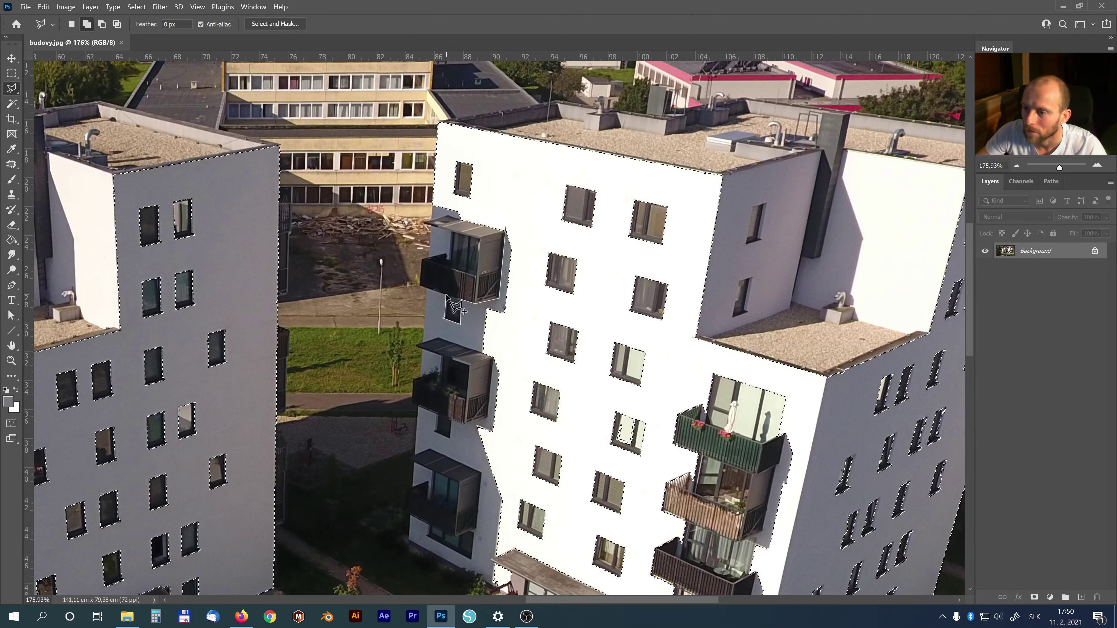
pyautogui.click(428, 288)
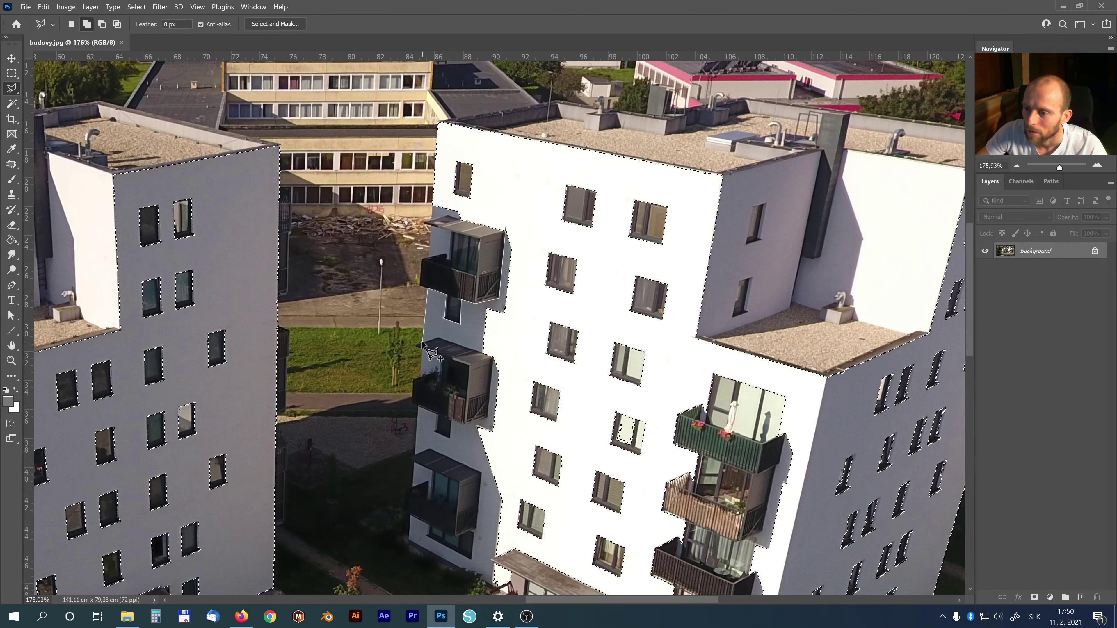
pyautogui.click(422, 342)
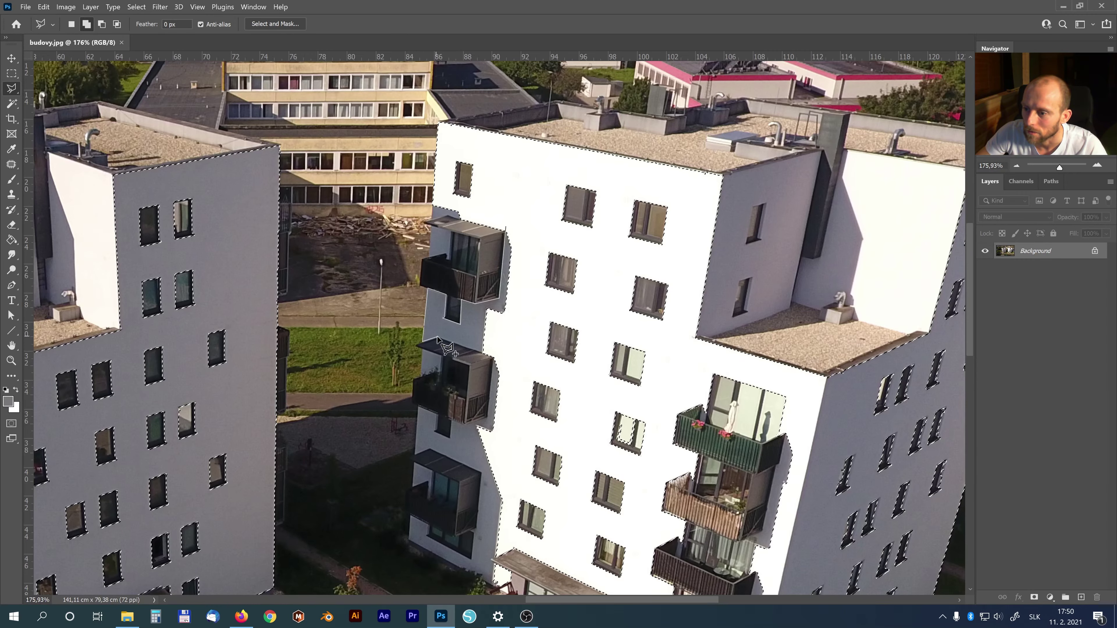
pyautogui.click(484, 353)
pyautogui.click(526, 350)
pyautogui.doubleClick(536, 247)
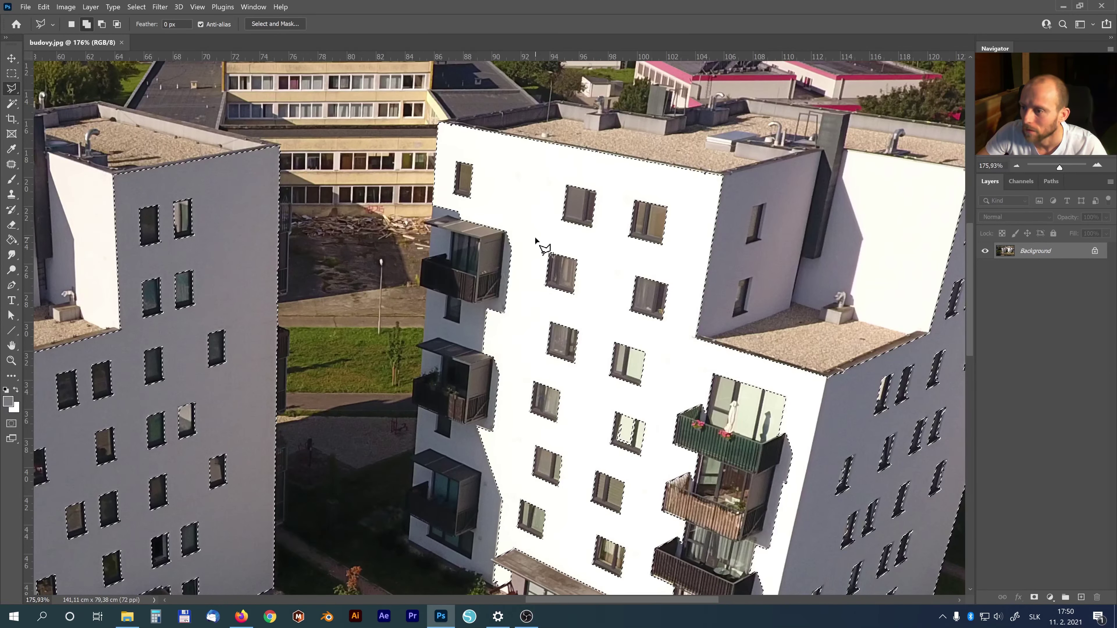
# Lasso a small window pane and another balcony area into the wall selection
pyautogui.moveTo(555, 432); pyautogui.dragTo(557, 290)
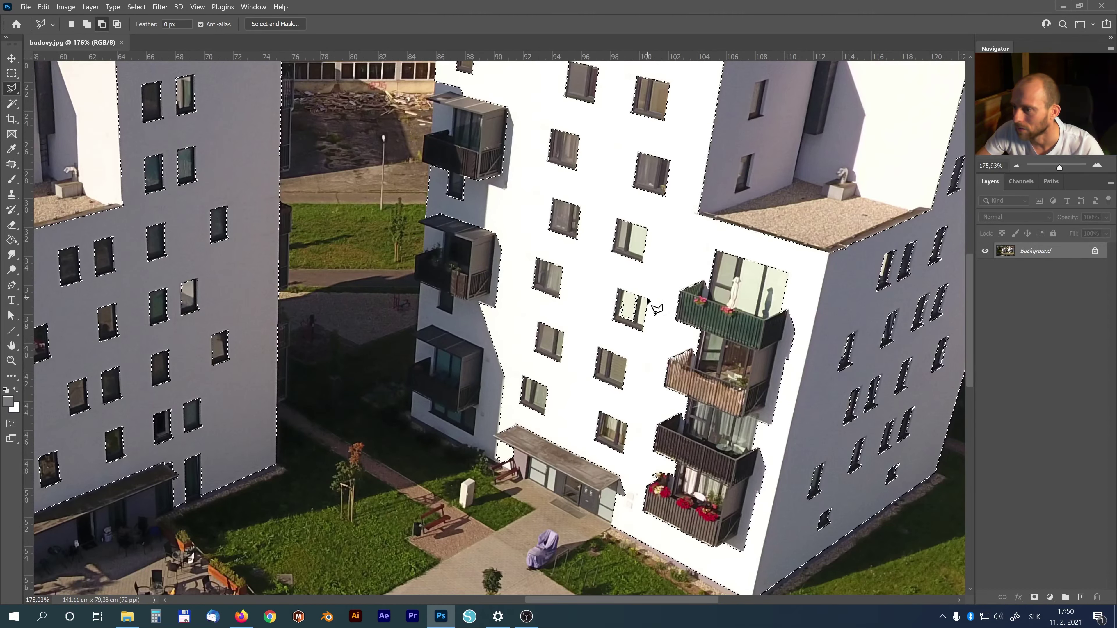
pyautogui.click(638, 294)
pyautogui.doubleClick(621, 314)
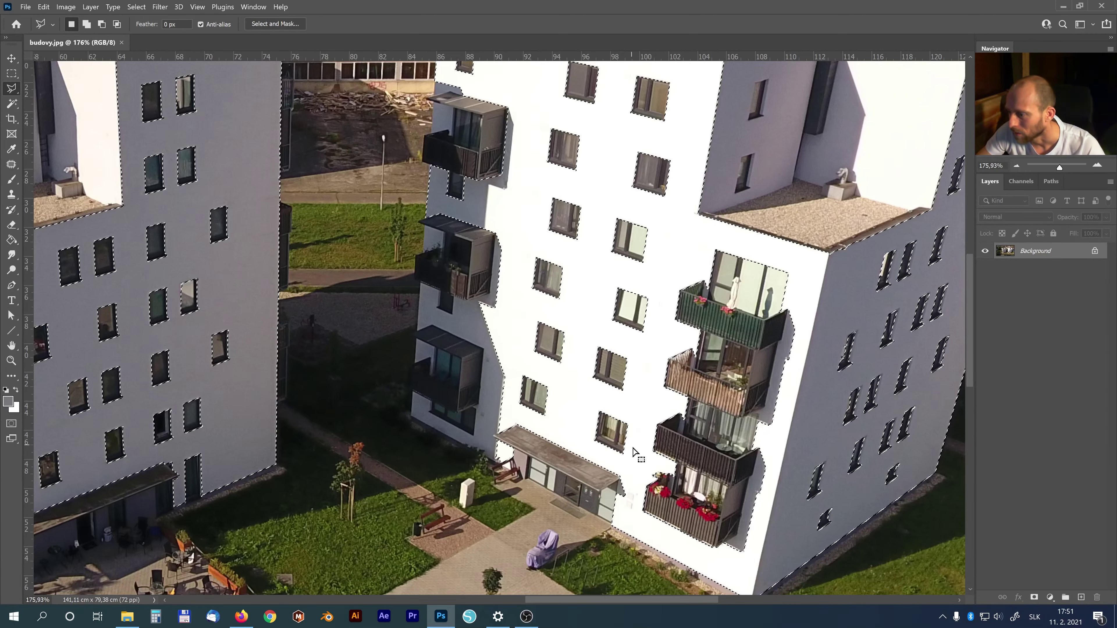
pyautogui.press('shift')
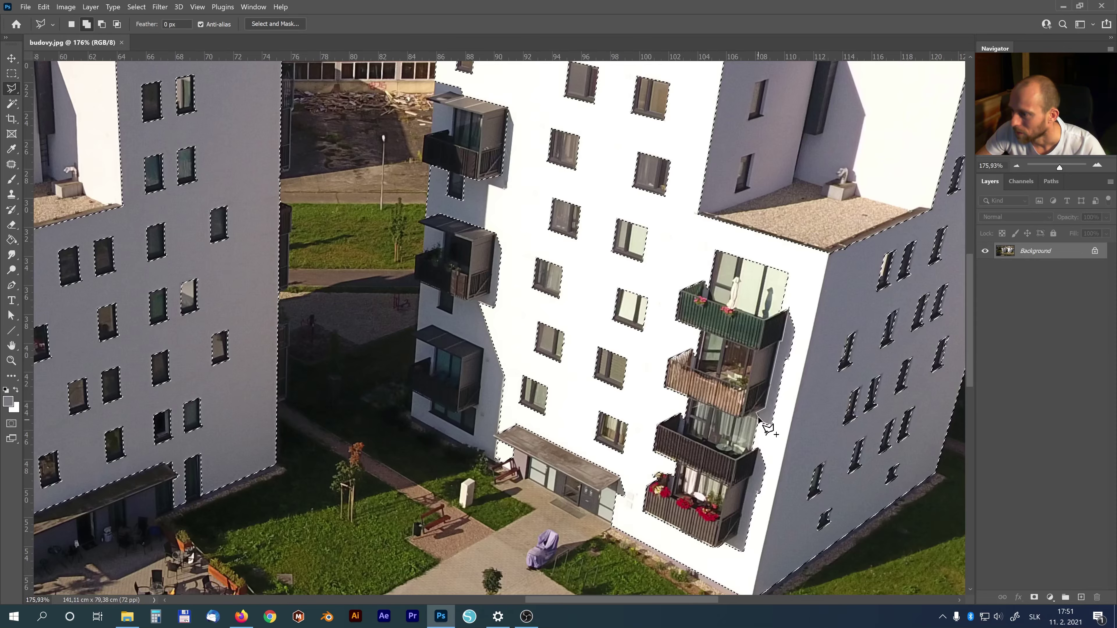
pyautogui.doubleClick(802, 350)
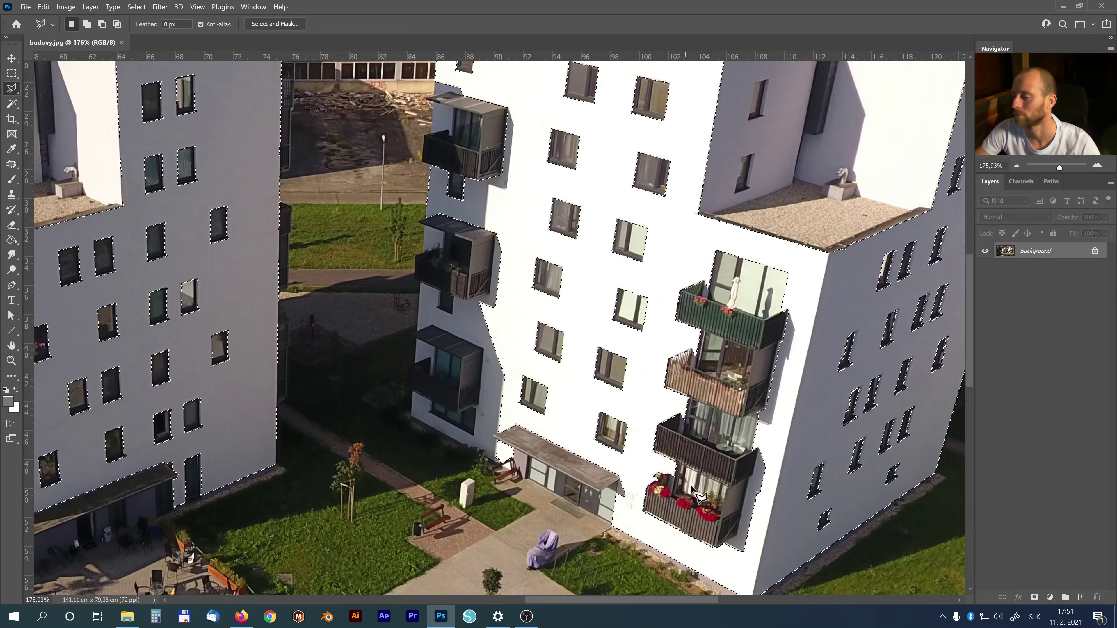
# Begin a lasso outline along the wall edge beside the left-side balconies
pyautogui.keyDown('shift'); pyautogui.click(759, 441); pyautogui.keyUp('shift')
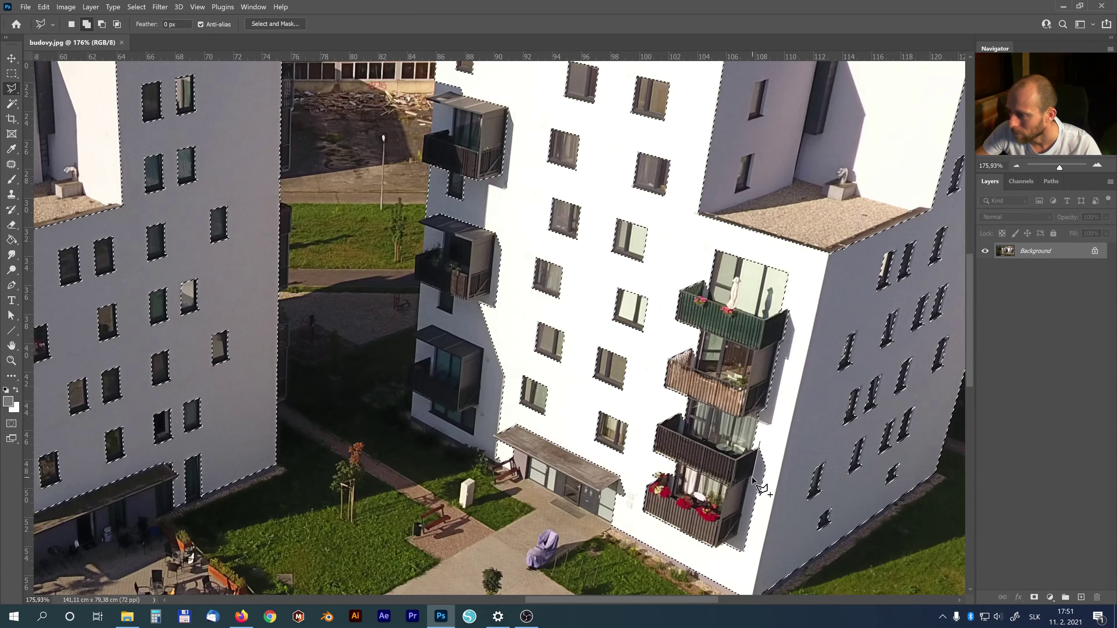
pyautogui.moveTo(426, 290); pyautogui.dragTo(553, 319)
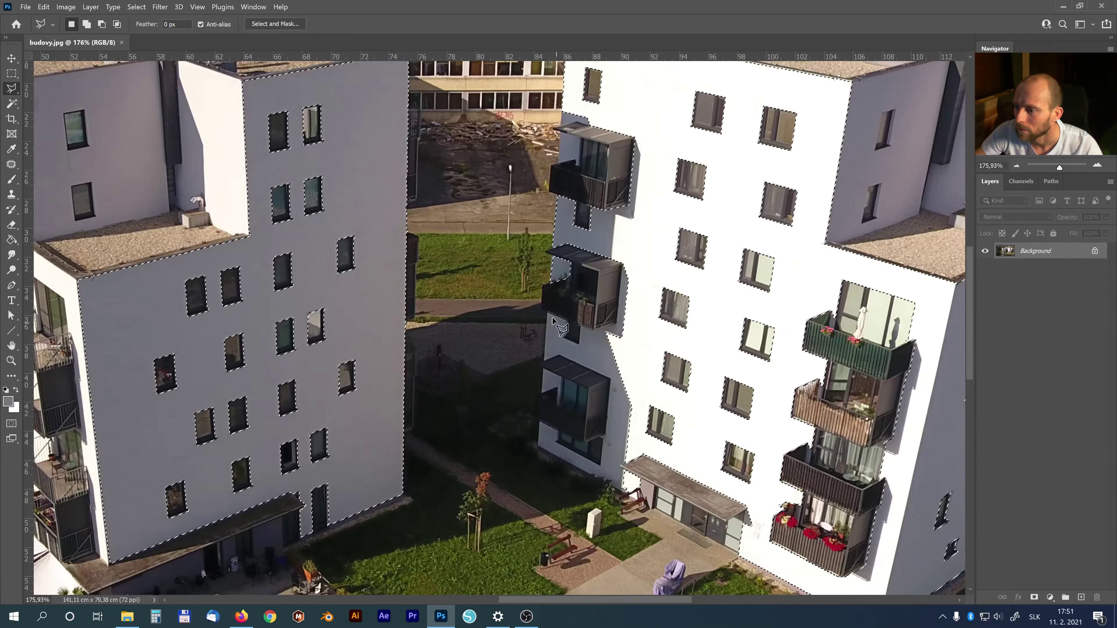
pyautogui.click(572, 343)
pyautogui.click(580, 345)
pyautogui.click(609, 327)
pyautogui.click(624, 259)
pyautogui.click(638, 284)
# Continue the outline down to the ground line and around the balcony, closing it
pyautogui.click(630, 366)
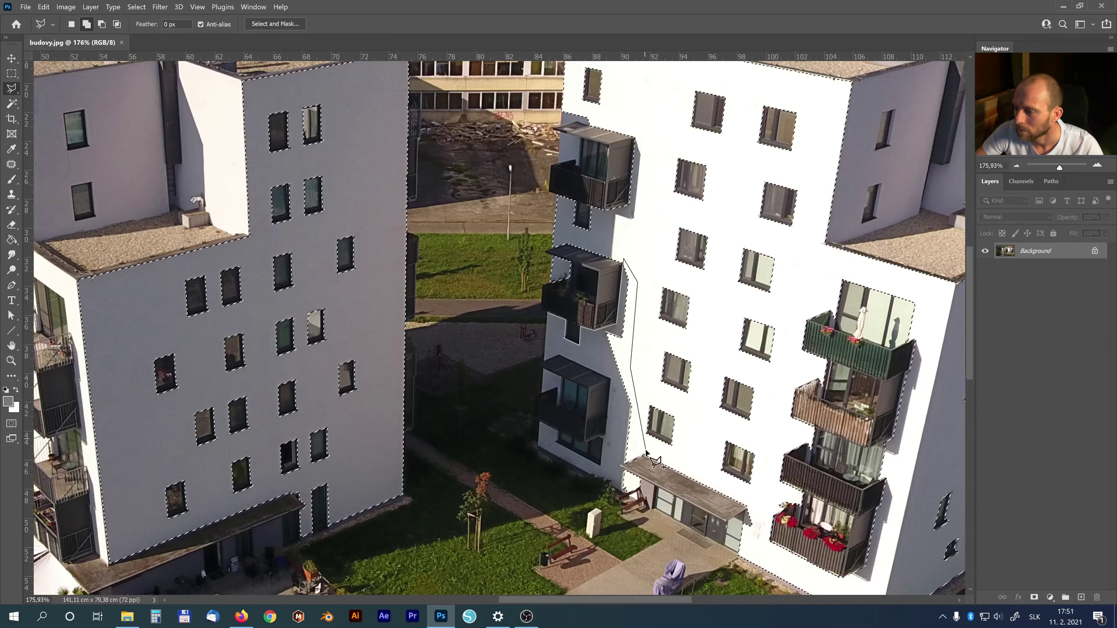
pyautogui.click(638, 446)
pyautogui.click(624, 462)
pyautogui.click(625, 492)
pyautogui.click(538, 444)
pyautogui.click(539, 421)
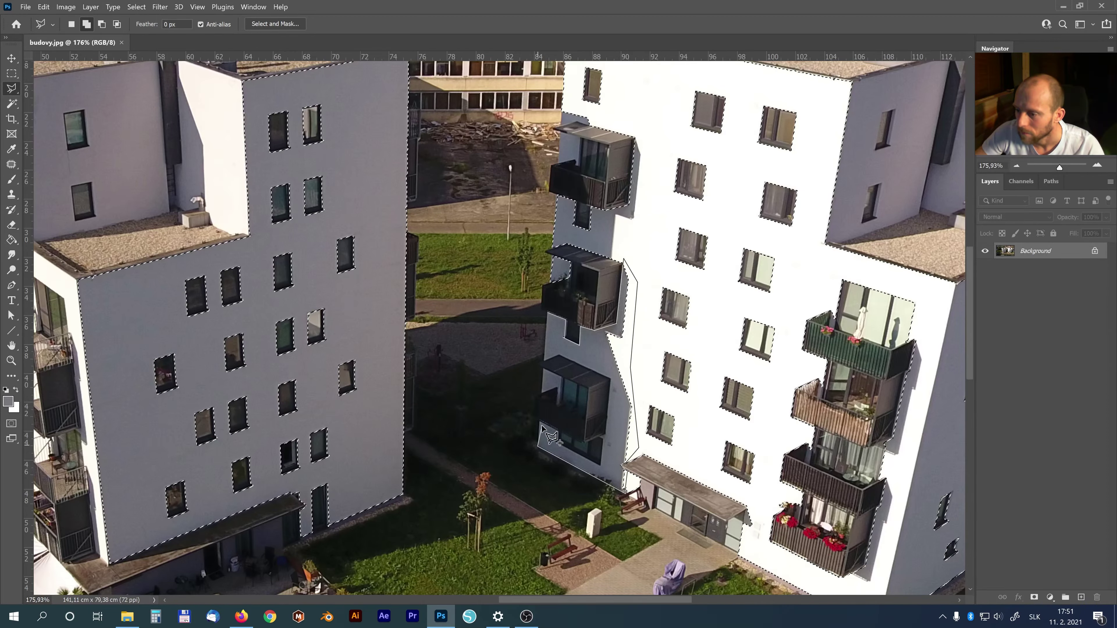
pyautogui.doubleClick(557, 449)
# Lasso the upper balcony's top edge, then zoom out to frame both buildings
pyautogui.press('w')
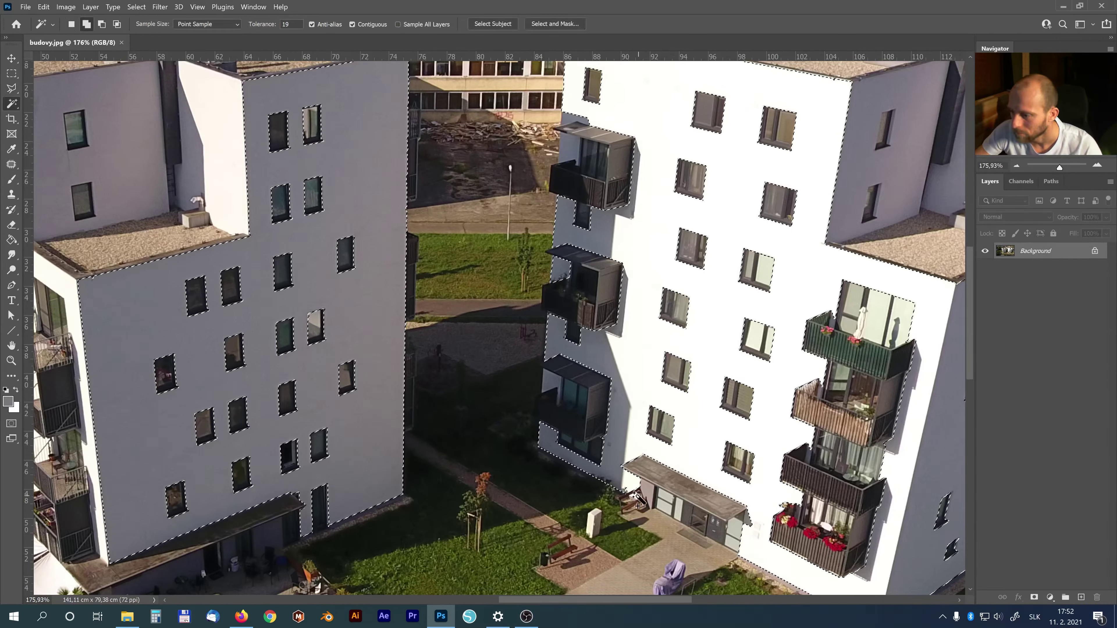
pyautogui.press('l')
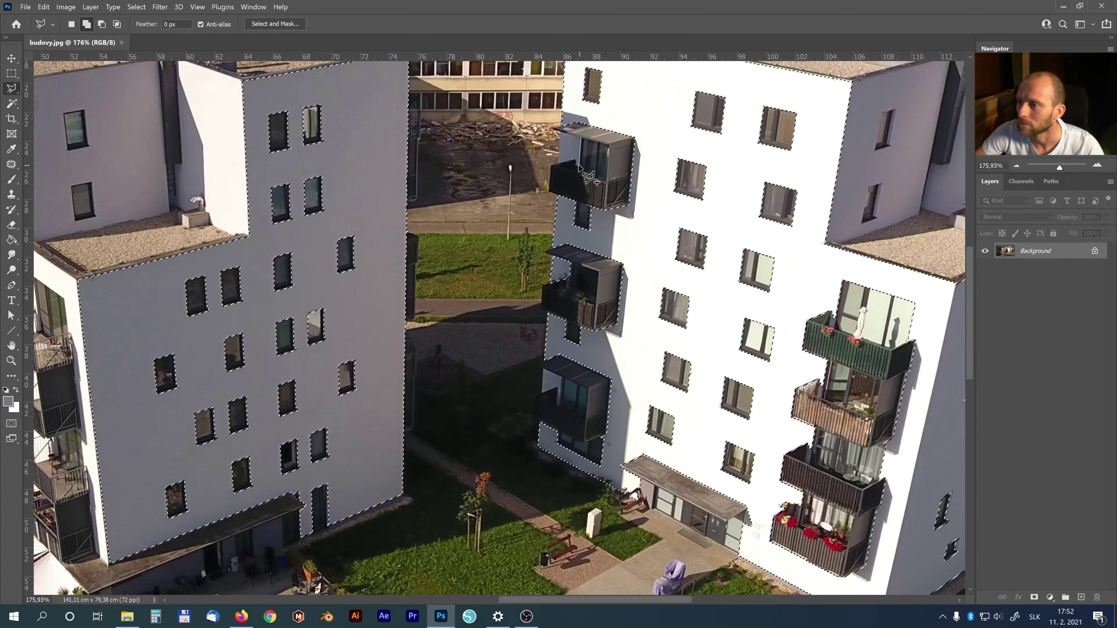
pyautogui.click(580, 167)
pyautogui.click(580, 138)
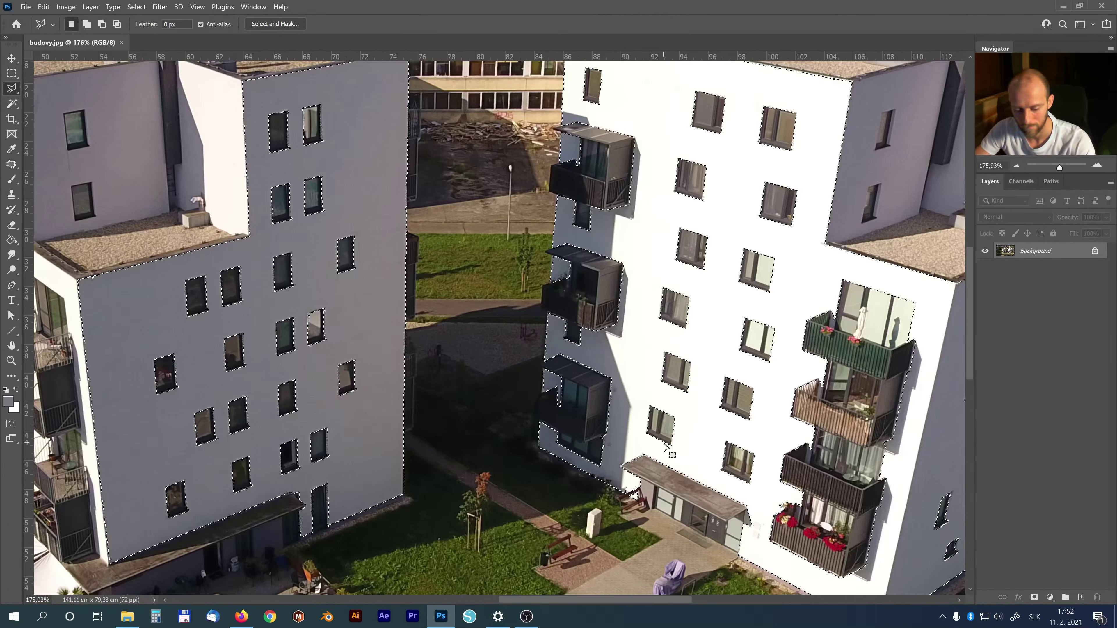
pyautogui.press('z')
pyautogui.scroll(-5, 664, 445)
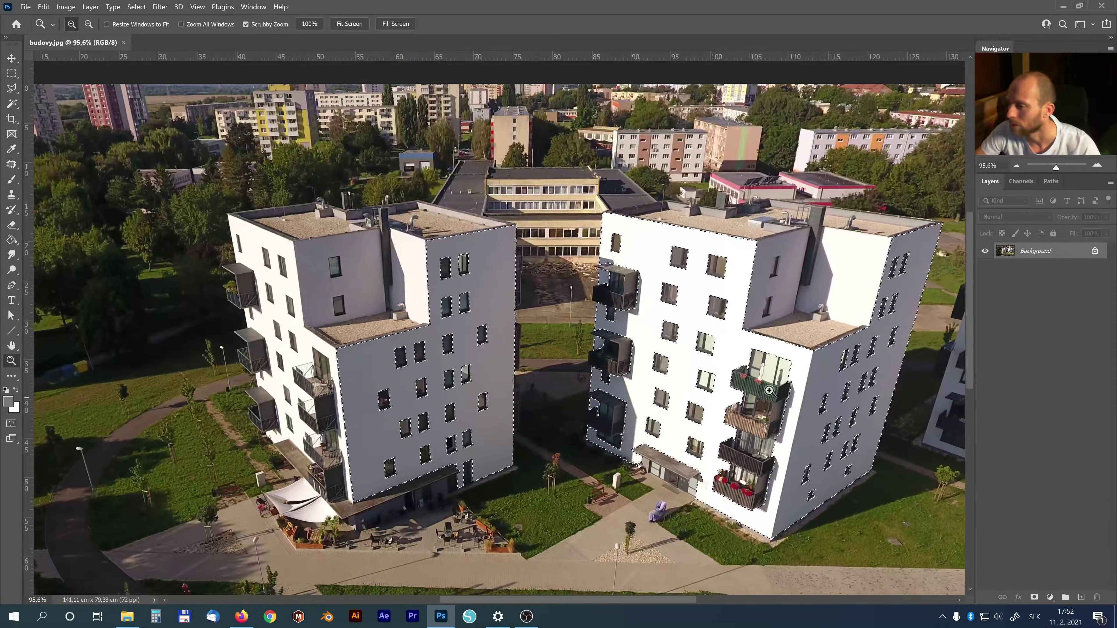
pyautogui.moveTo(768, 391); pyautogui.dragTo(622, 389)
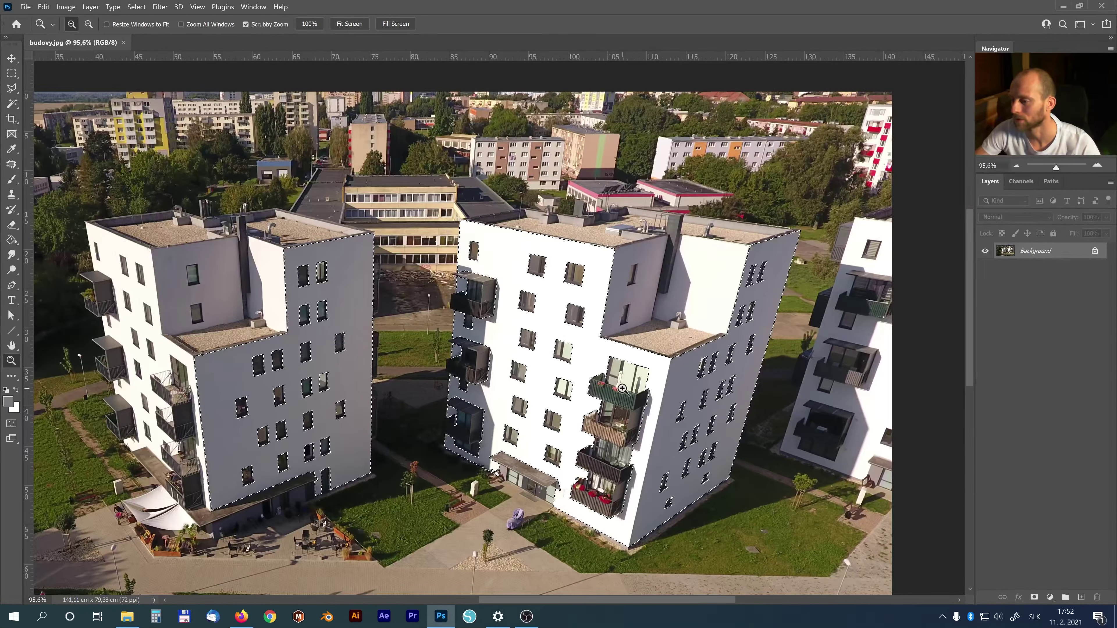
# Feather the wall selection by 0,3 pixels
pyautogui.press('m')
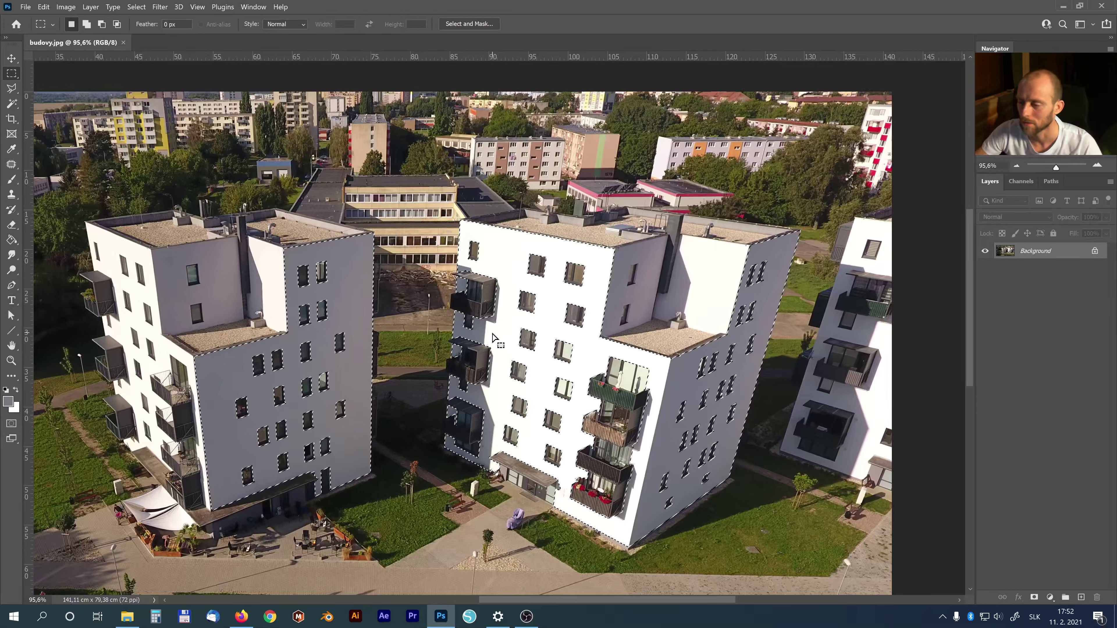
pyautogui.rightClick(492, 338)
pyautogui.click(518, 359)
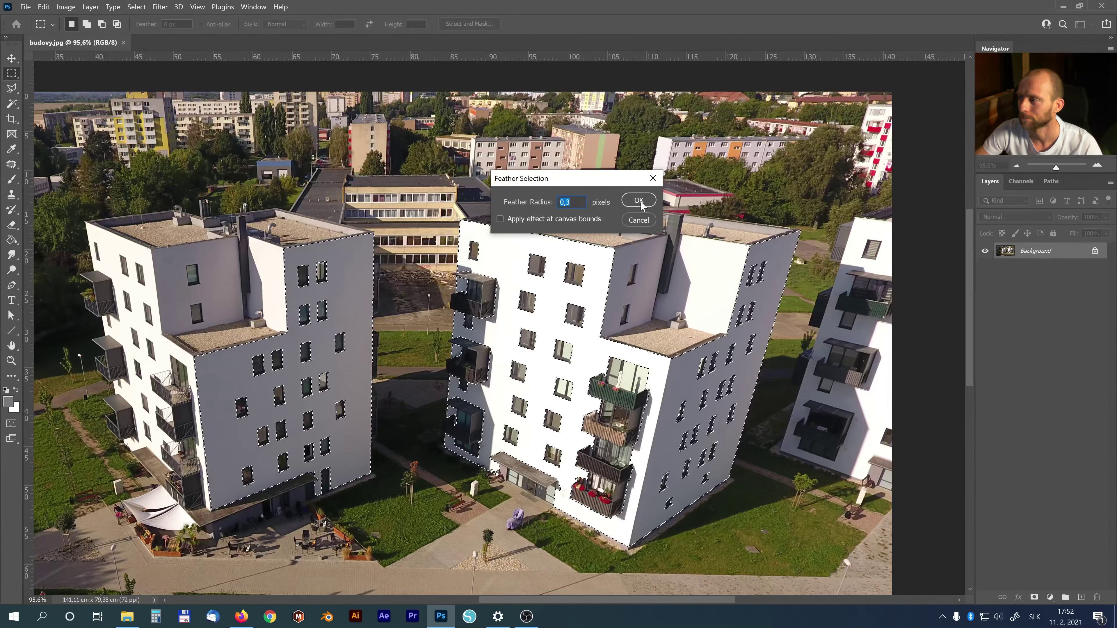
pyautogui.click(640, 201)
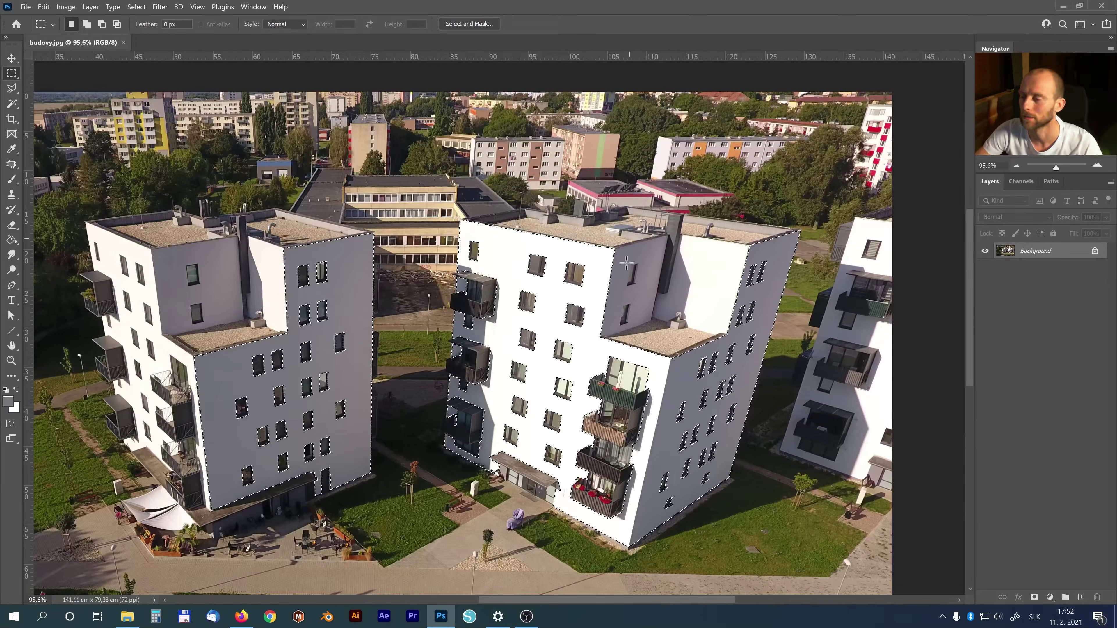
# Copy the selected walls to Layer 1 and toggle the Background to check the cut-out
pyautogui.rightClick(544, 304)
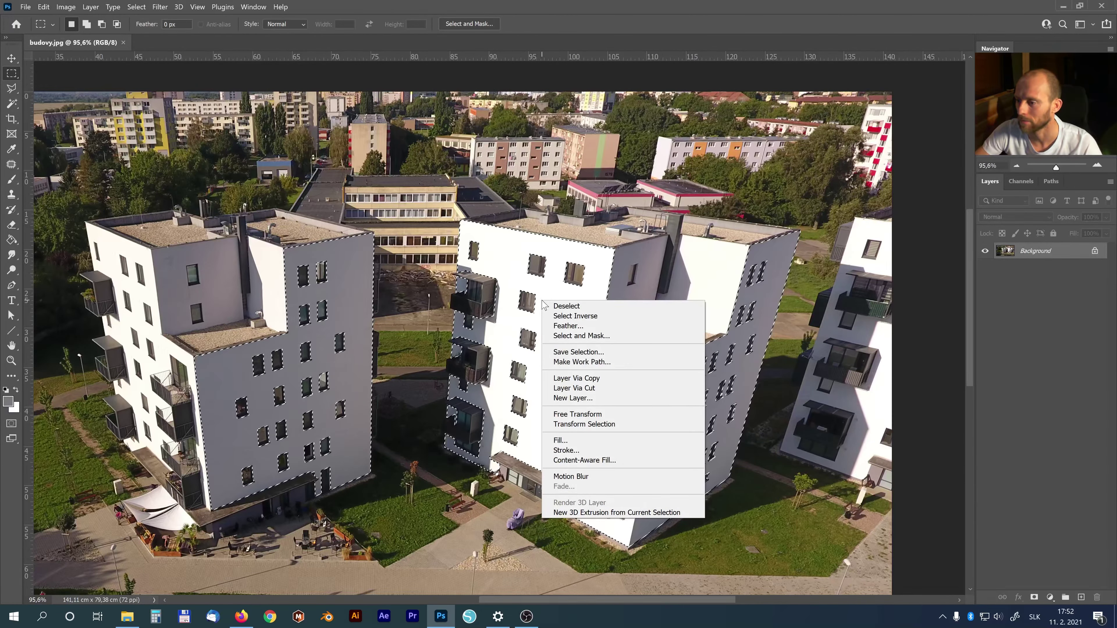
pyautogui.click(576, 378)
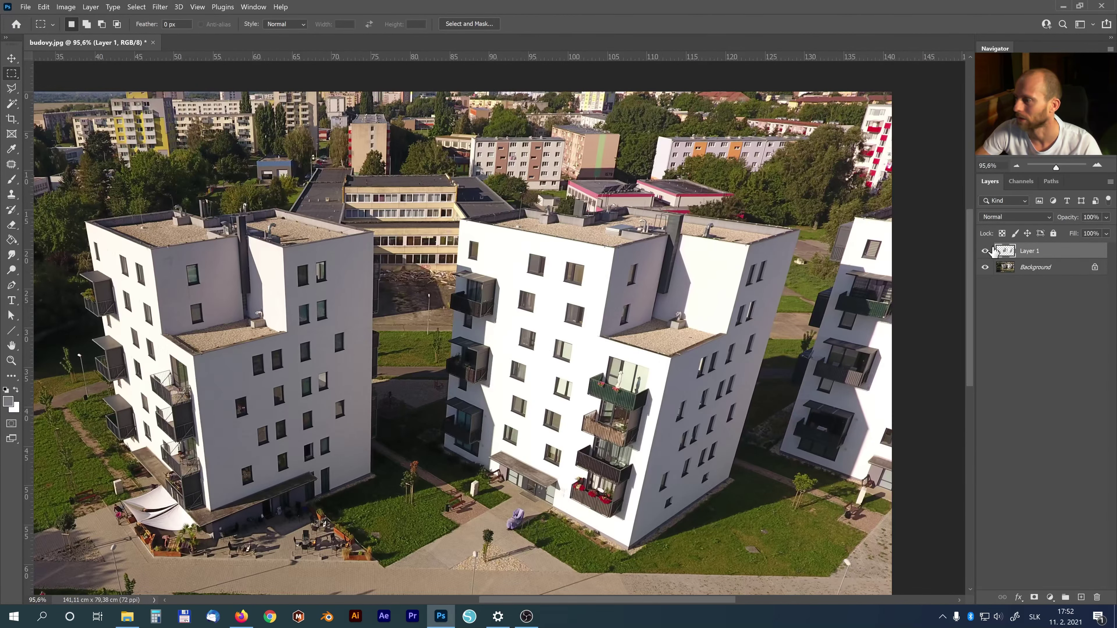
pyautogui.click(986, 269)
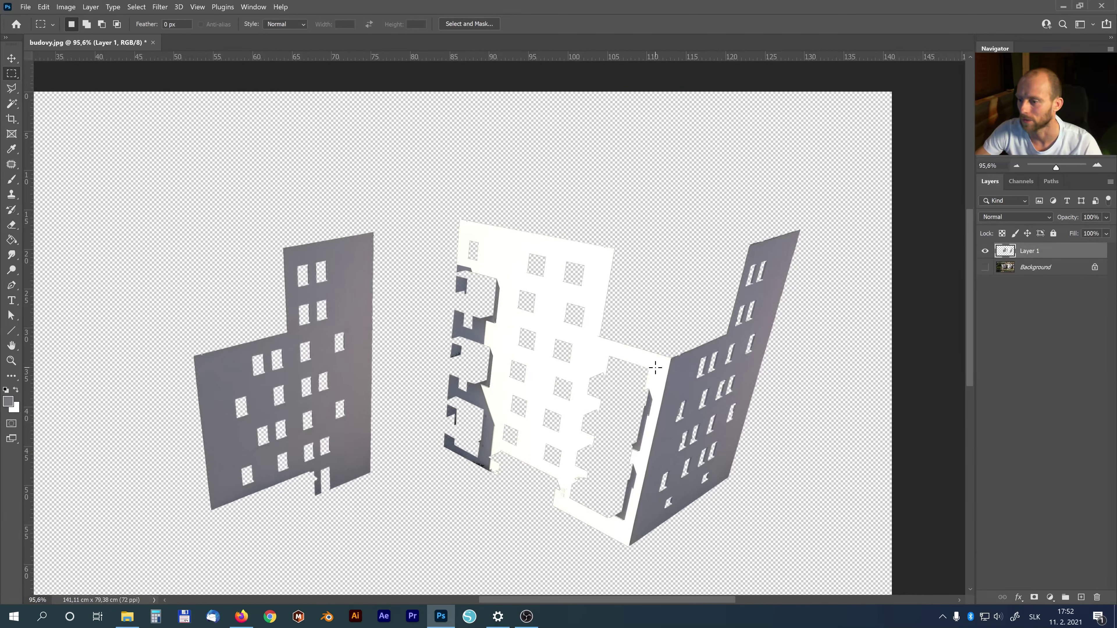
pyautogui.click(985, 268)
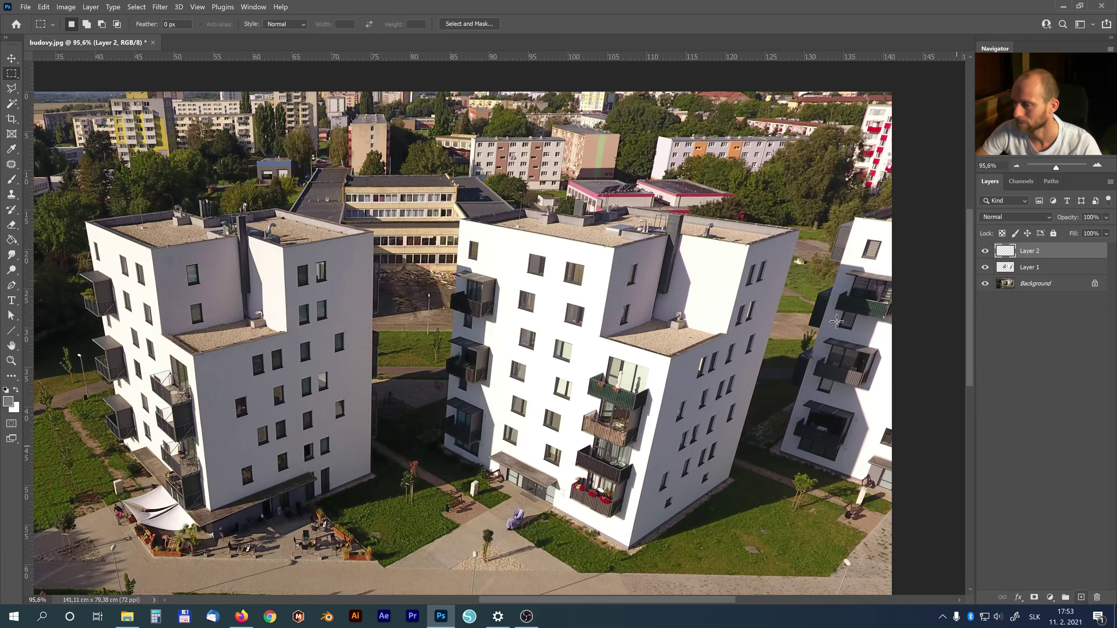
pyautogui.click(167, 9)
# Launch Vanishing Point and zoom its preview in on the right building
pyautogui.click(185, 118)
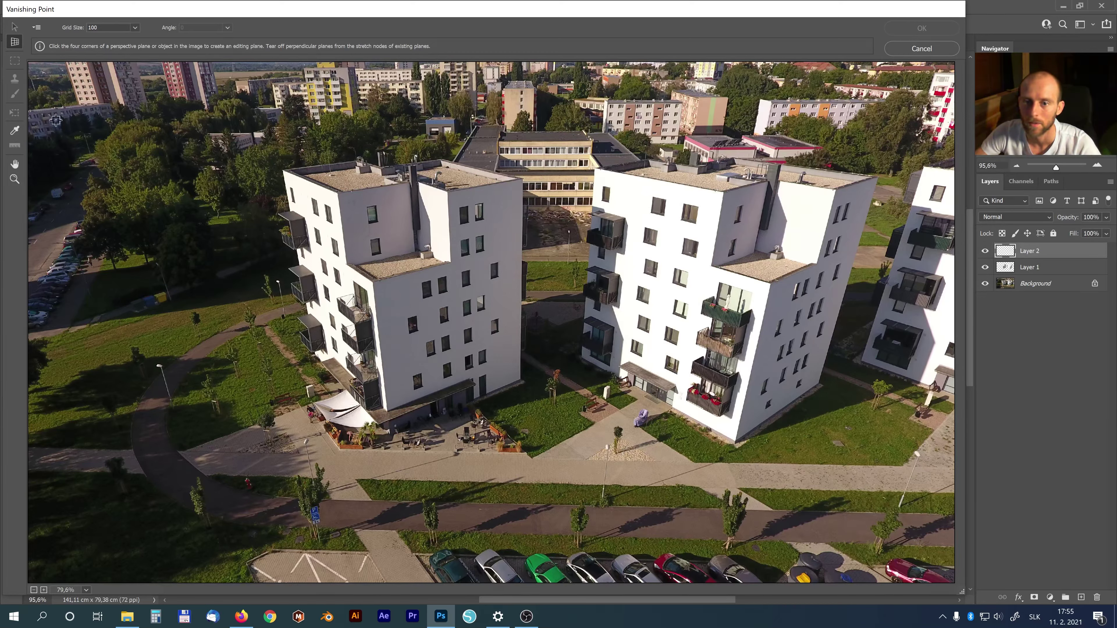
pyautogui.click(14, 179)
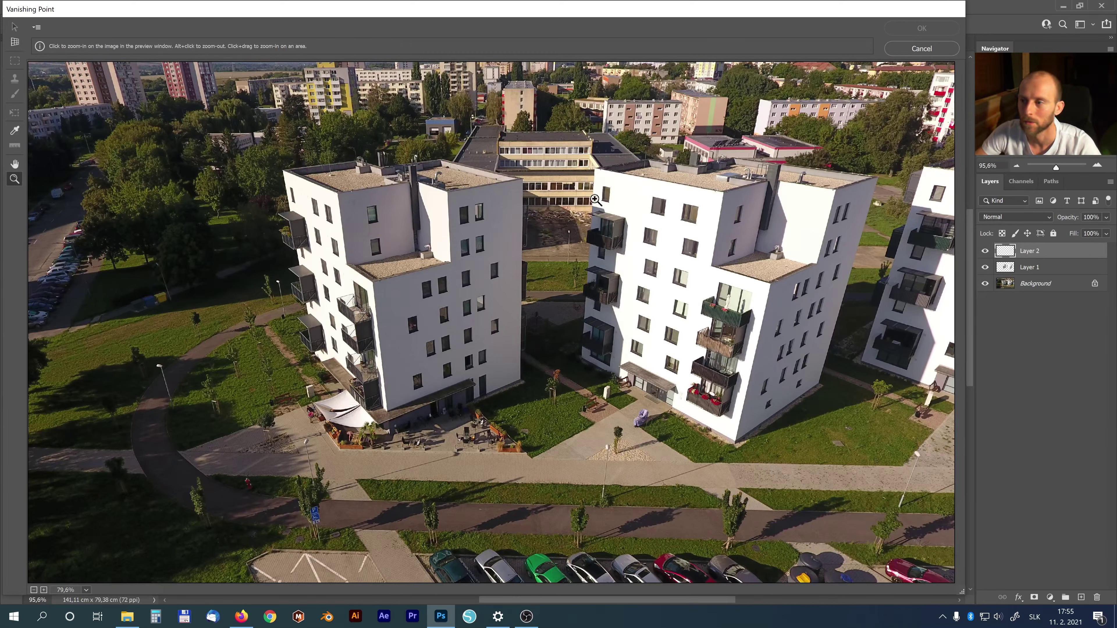
pyautogui.click(692, 258)
pyautogui.press('space')
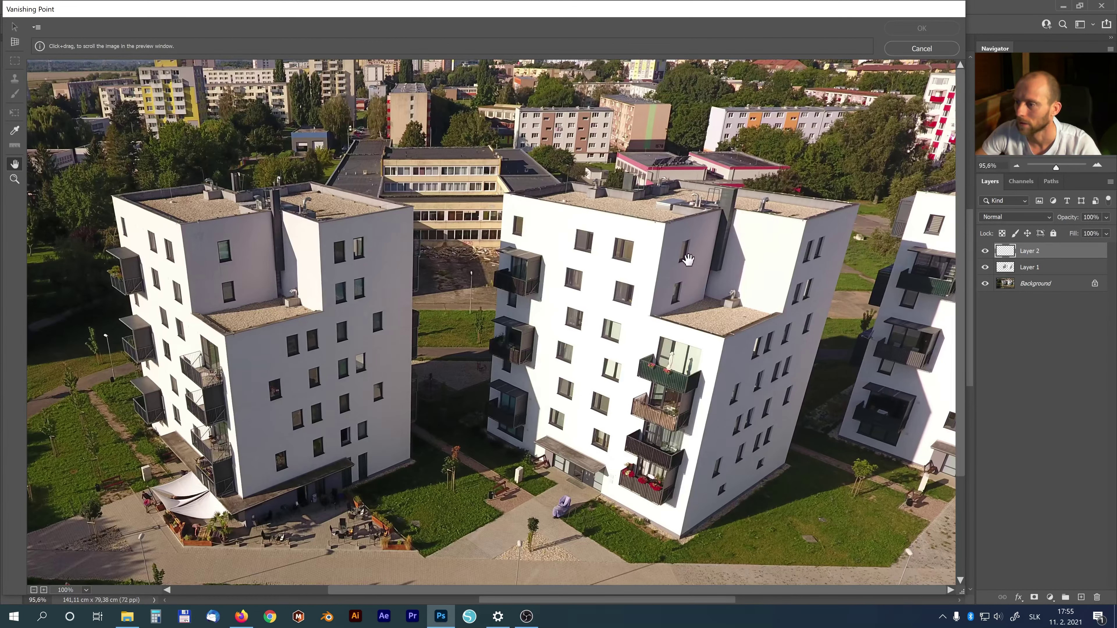
pyautogui.scroll(-1, 689, 258)
pyautogui.scroll(-1, 688, 257)
pyautogui.press('z')
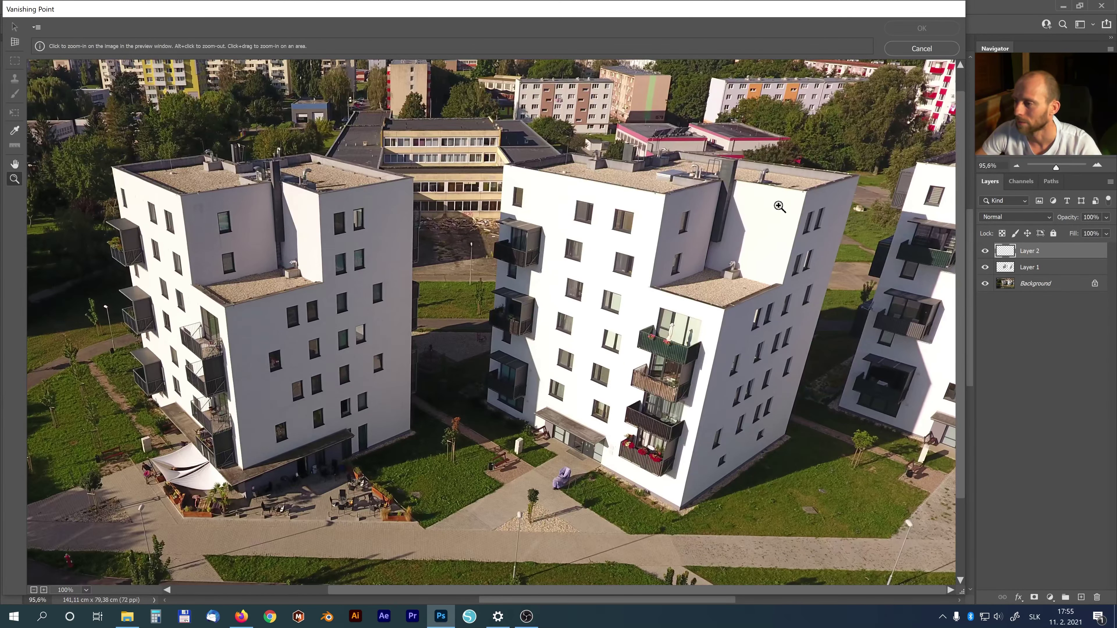
pyautogui.click(15, 42)
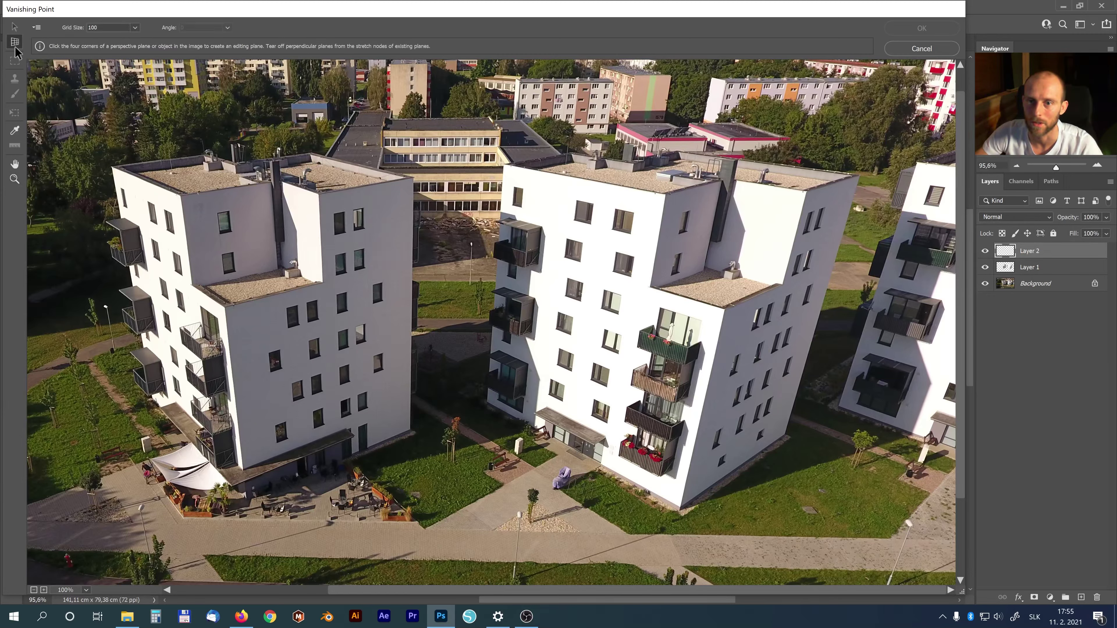
# Draw a plane on the side wall's corners, then tear off a perpendicular plane across the front facade
pyautogui.click(860, 176)
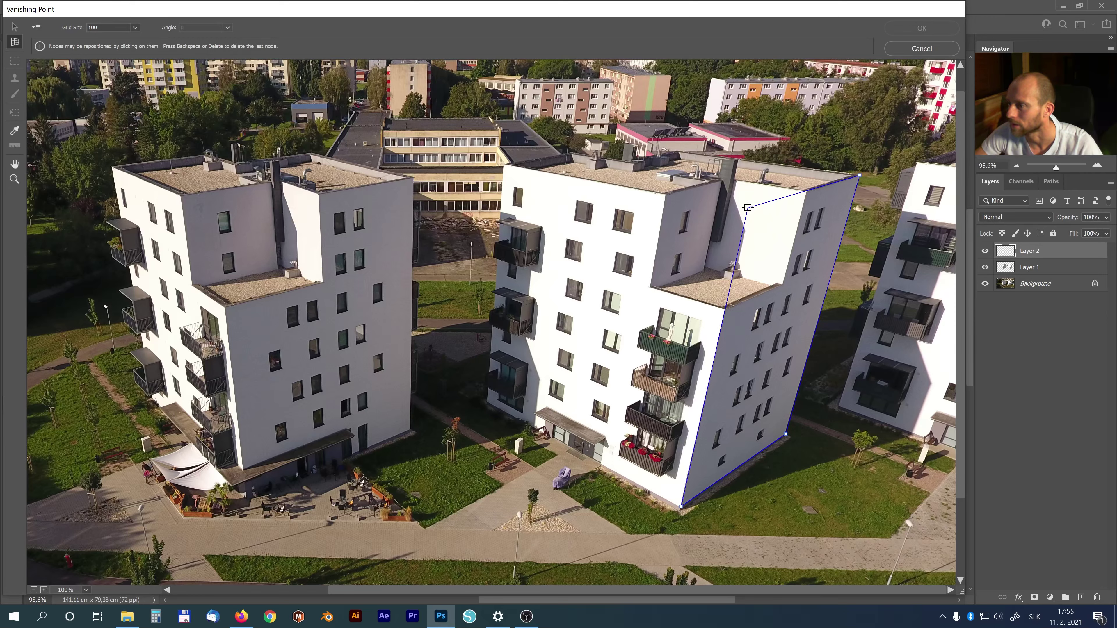
pyautogui.click(748, 207)
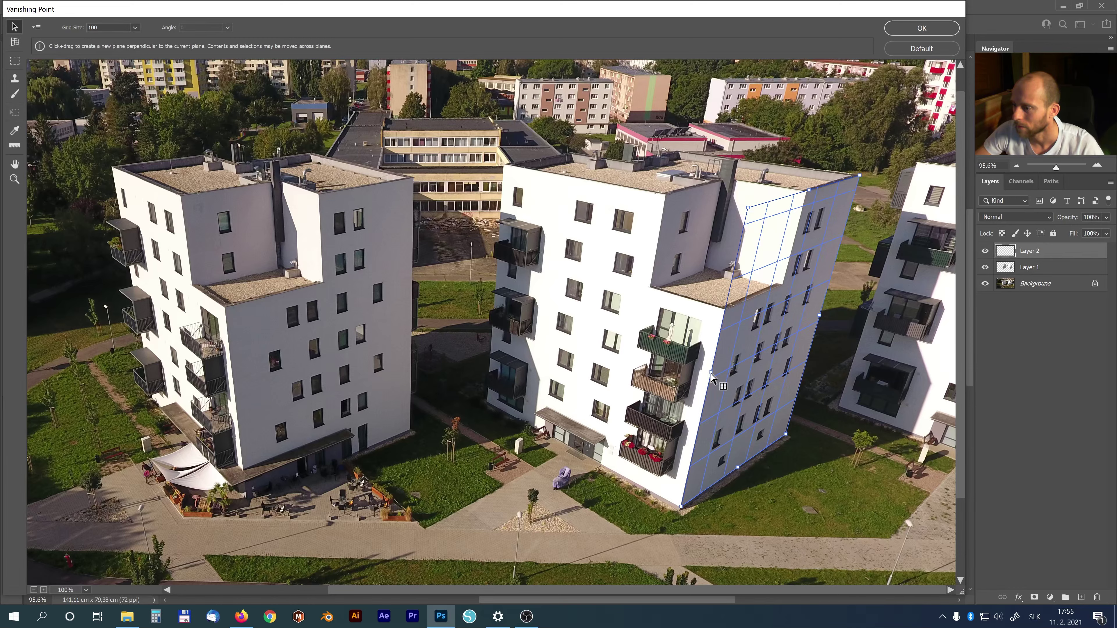
pyautogui.moveTo(711, 372); pyautogui.dragTo(626, 331)
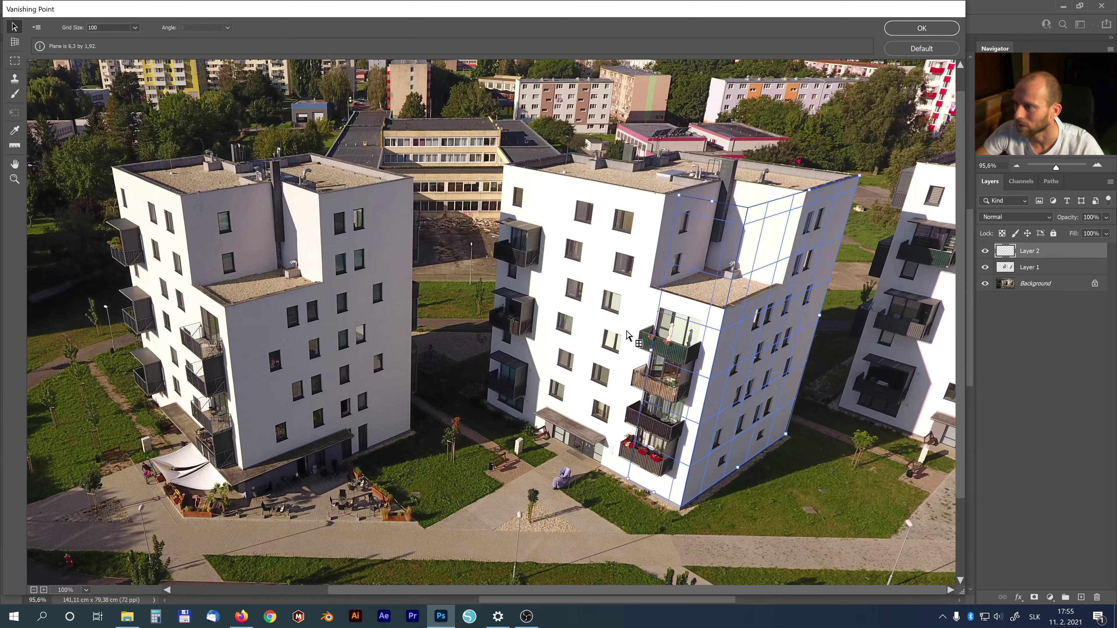
pyautogui.moveTo(626, 330)
pyautogui.mouseDown()
pyautogui.moveTo(518, 274)
pyautogui.moveTo(519, 302)
pyautogui.mouseUp()
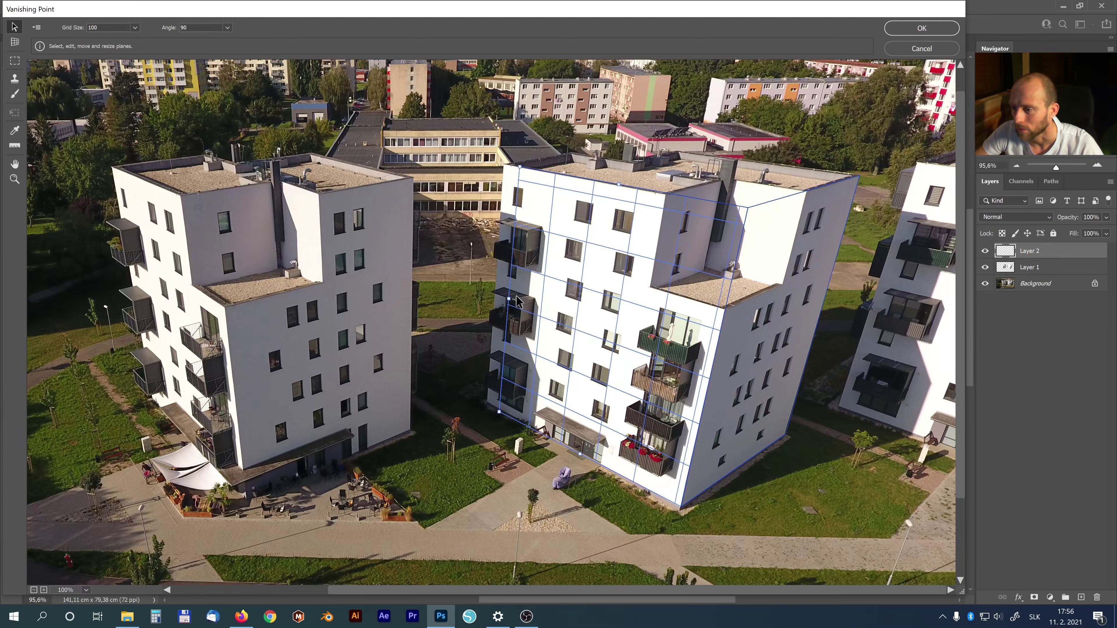
pyautogui.moveTo(508, 298); pyautogui.dragTo(492, 294)
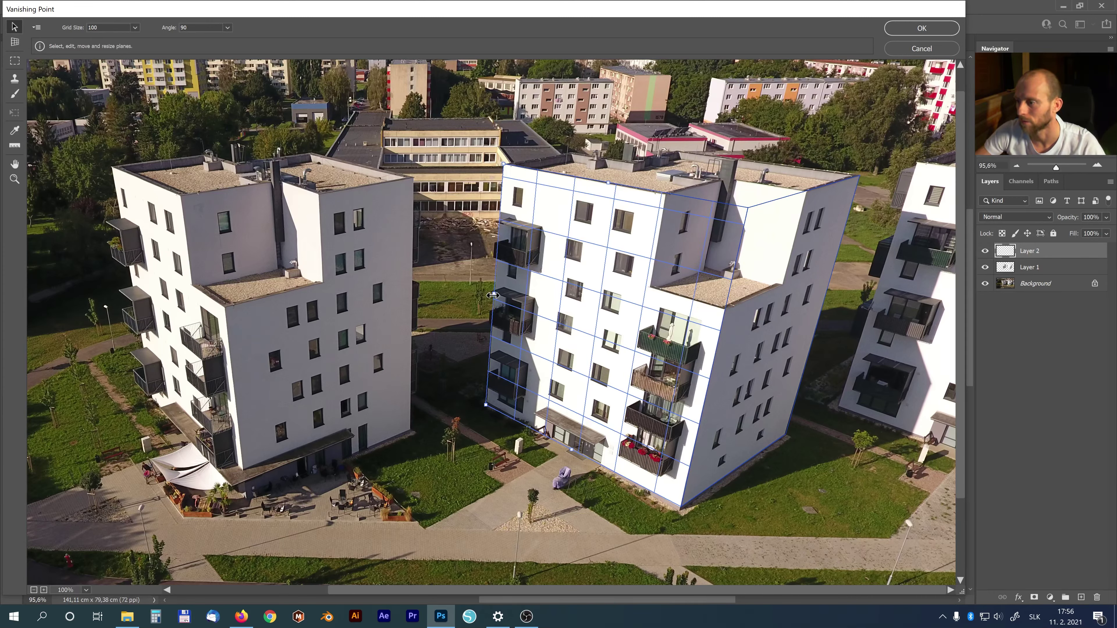
pyautogui.click(15, 42)
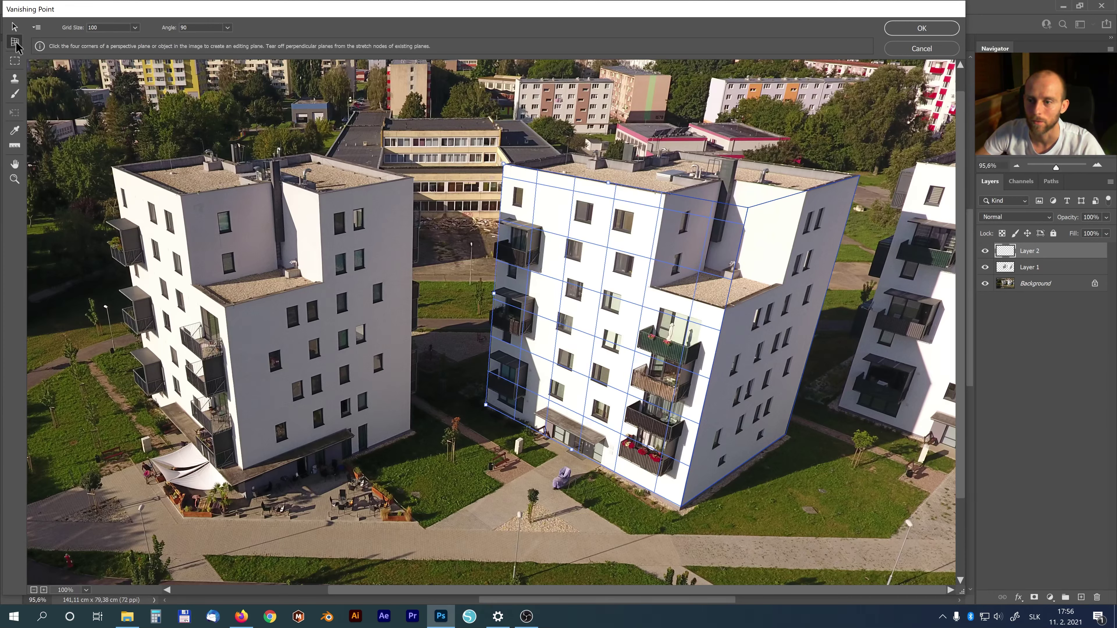
# Create a perspective plane over the left building's front wall and apply Vanishing Point
pyautogui.click(413, 178)
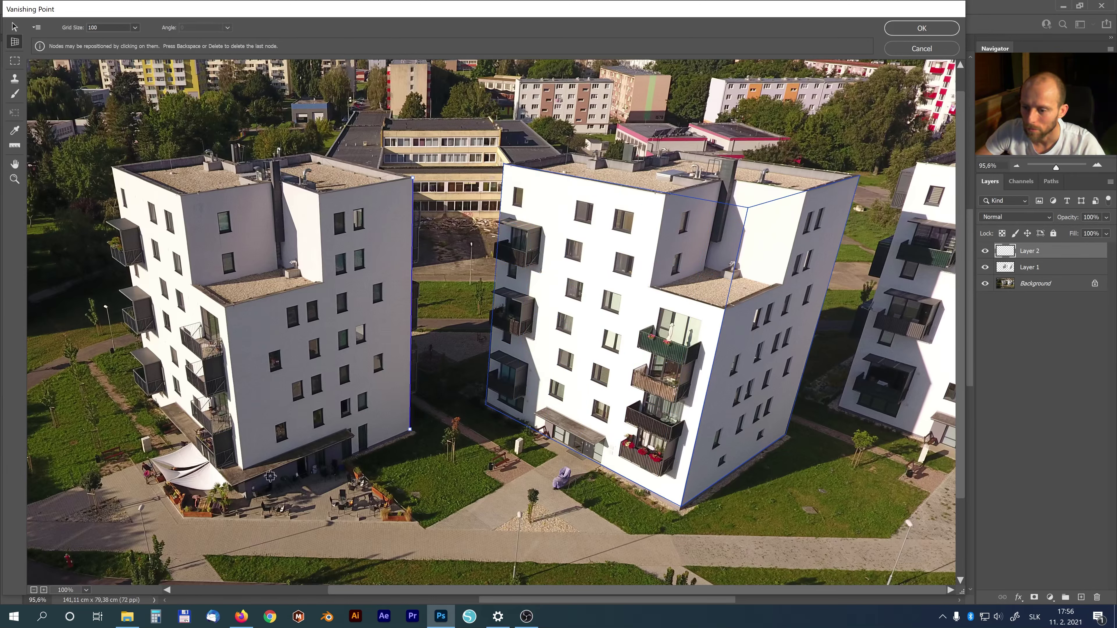
pyautogui.click(249, 496)
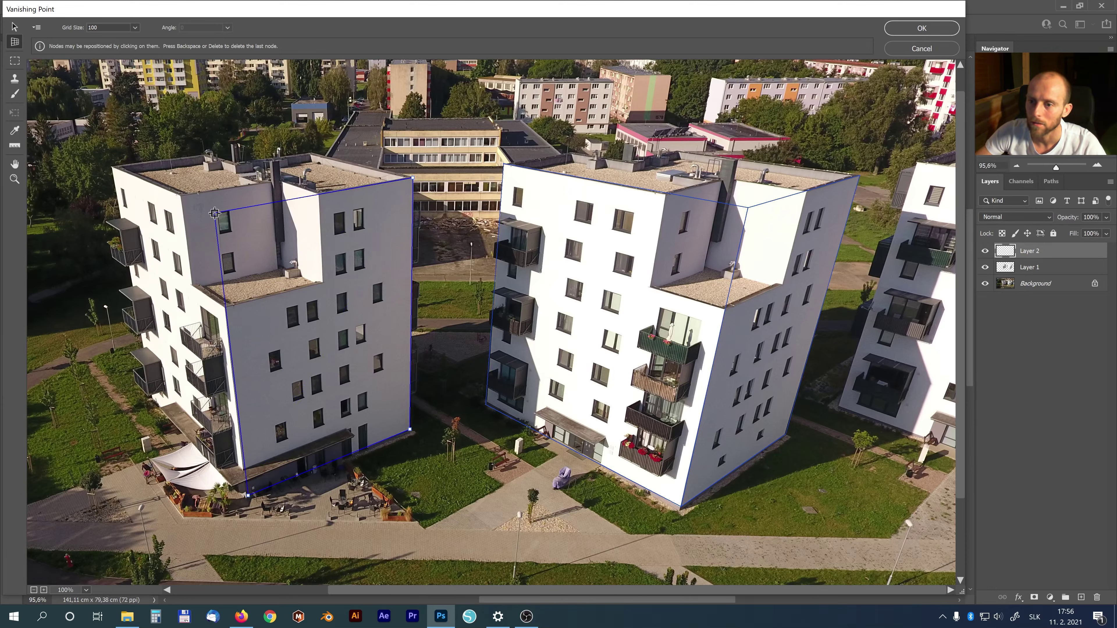
pyautogui.click(215, 213)
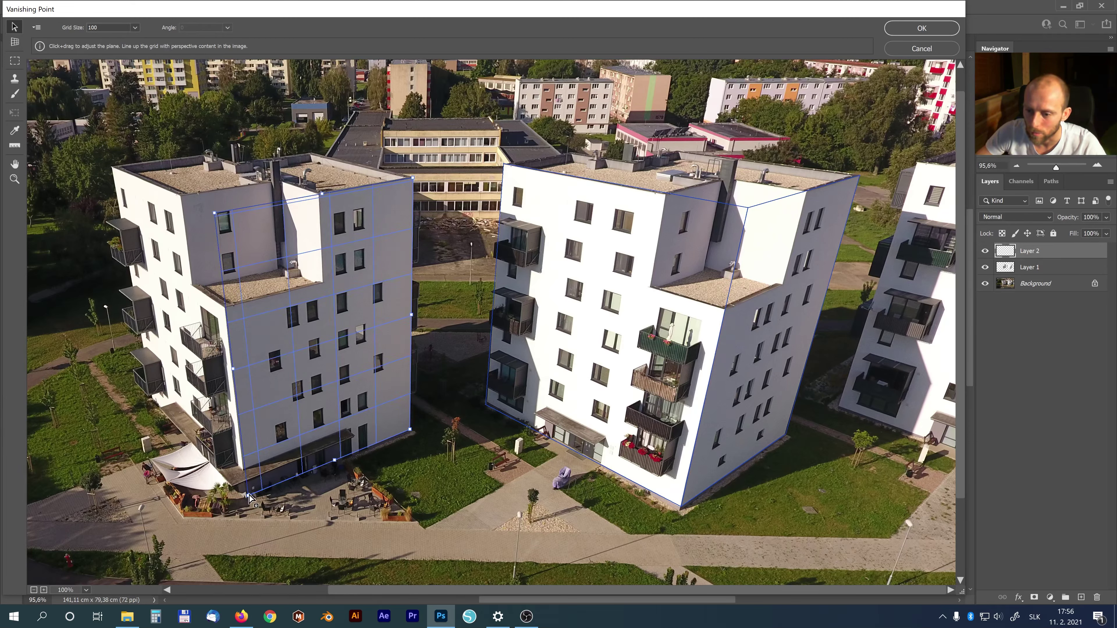
pyautogui.moveTo(248, 496); pyautogui.dragTo(246, 498)
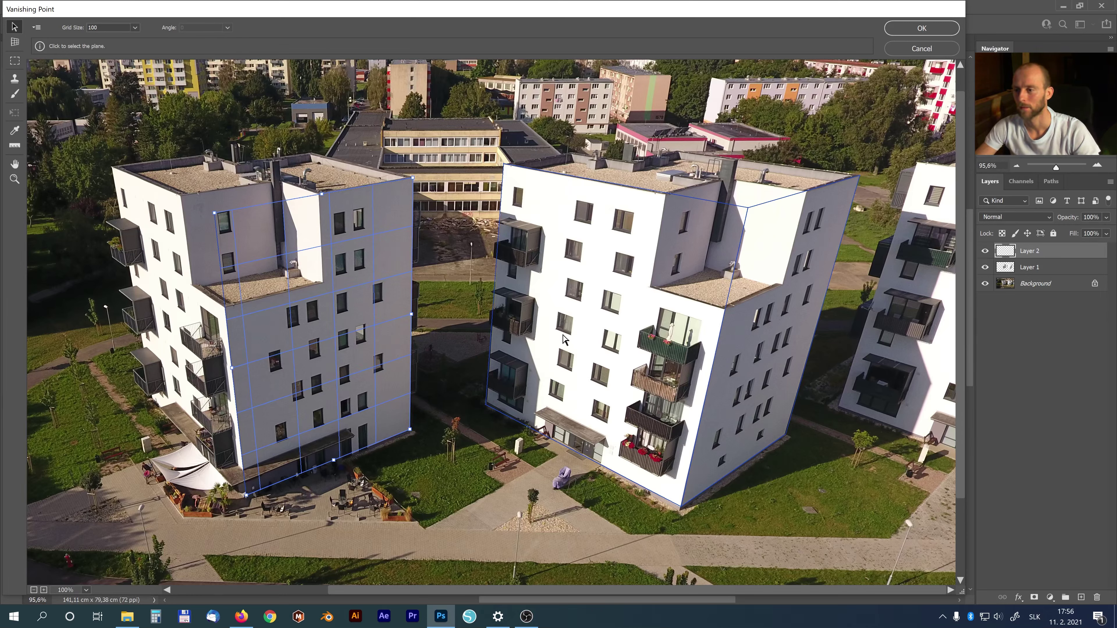
pyautogui.click(916, 28)
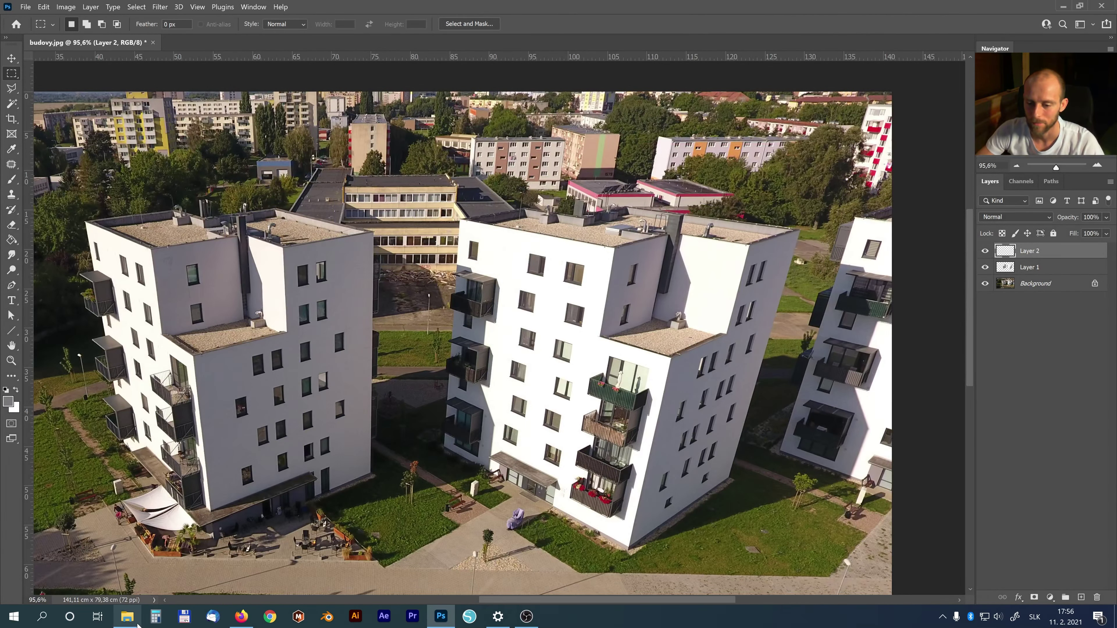
# Open graffiti images 1.jpg, 2.jpg and 3.jpg in Photoshop from Explorer
pyautogui.click(128, 616)
pyautogui.moveTo(284, 141); pyautogui.dragTo(124, 57)
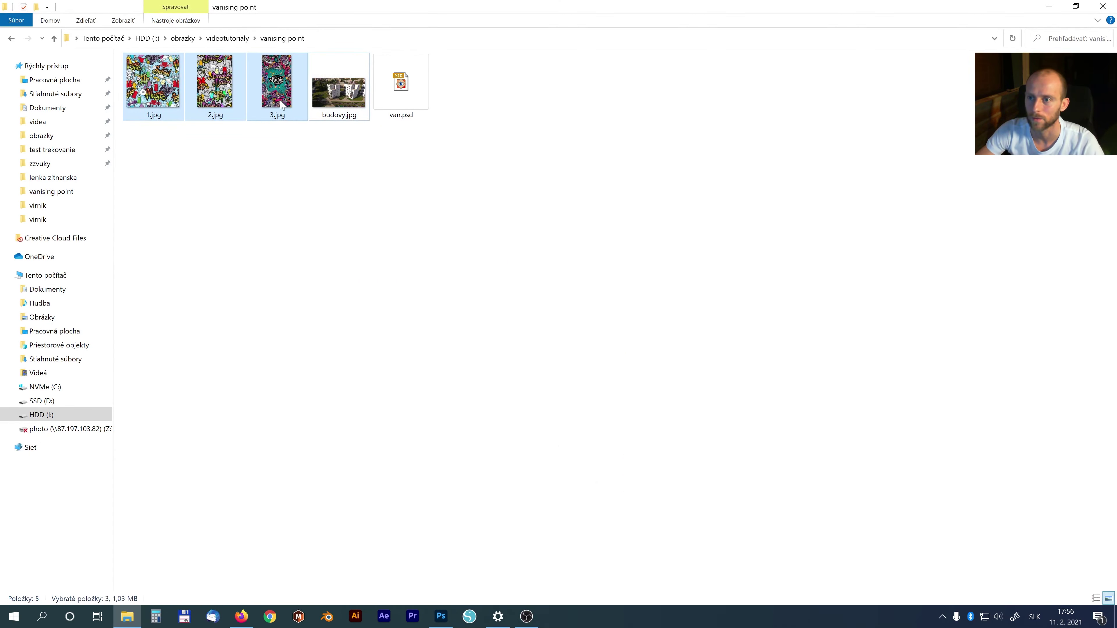
pyautogui.moveTo(280, 117)
pyautogui.mouseDown()
pyautogui.moveTo(442, 505)
pyautogui.moveTo(366, 43)
pyautogui.mouseUp()
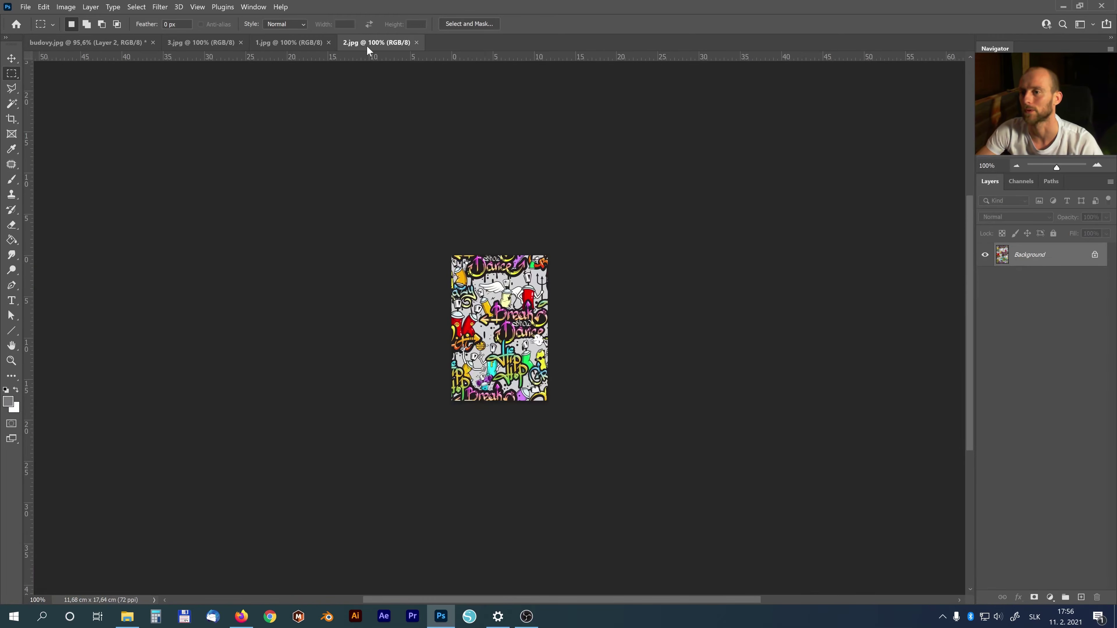
# Look through the graffiti tabs, including the Music image 3.jpg, then return to budovy.jpg
pyautogui.click(285, 44)
pyautogui.click(228, 44)
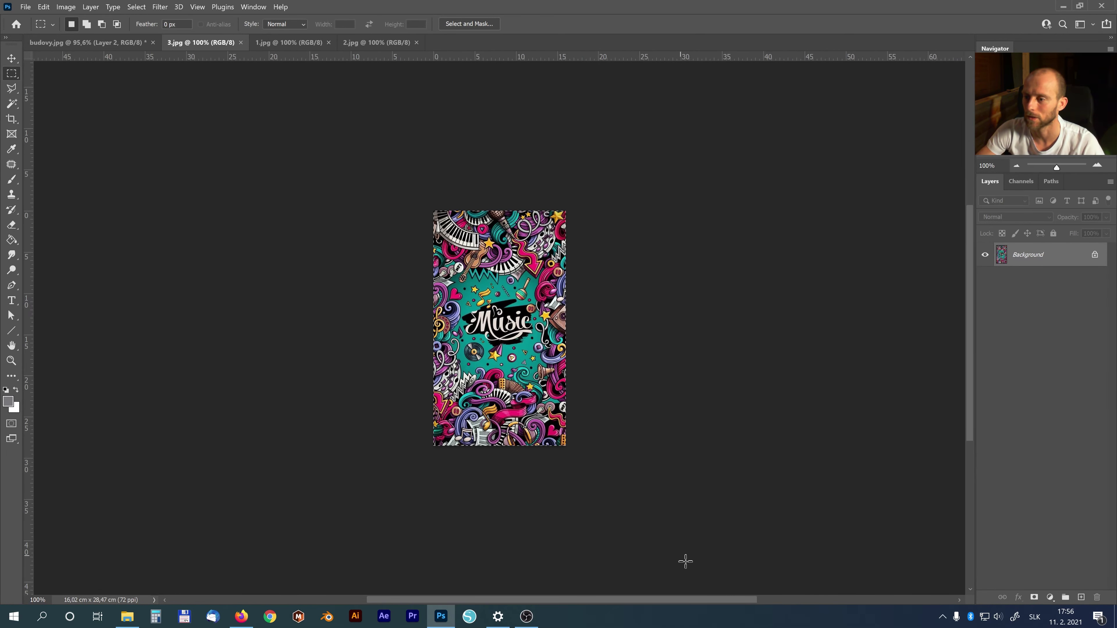
pyautogui.click(122, 44)
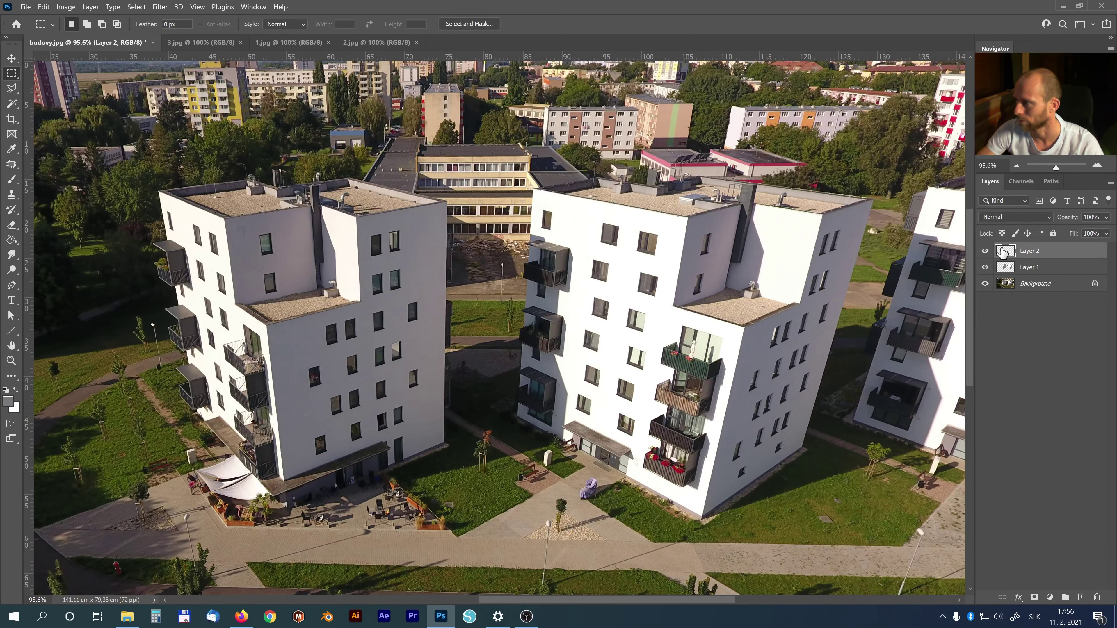
# Paste the Music graffiti in Vanishing Point onto the right building's side-wall plane
pyautogui.click(163, 8)
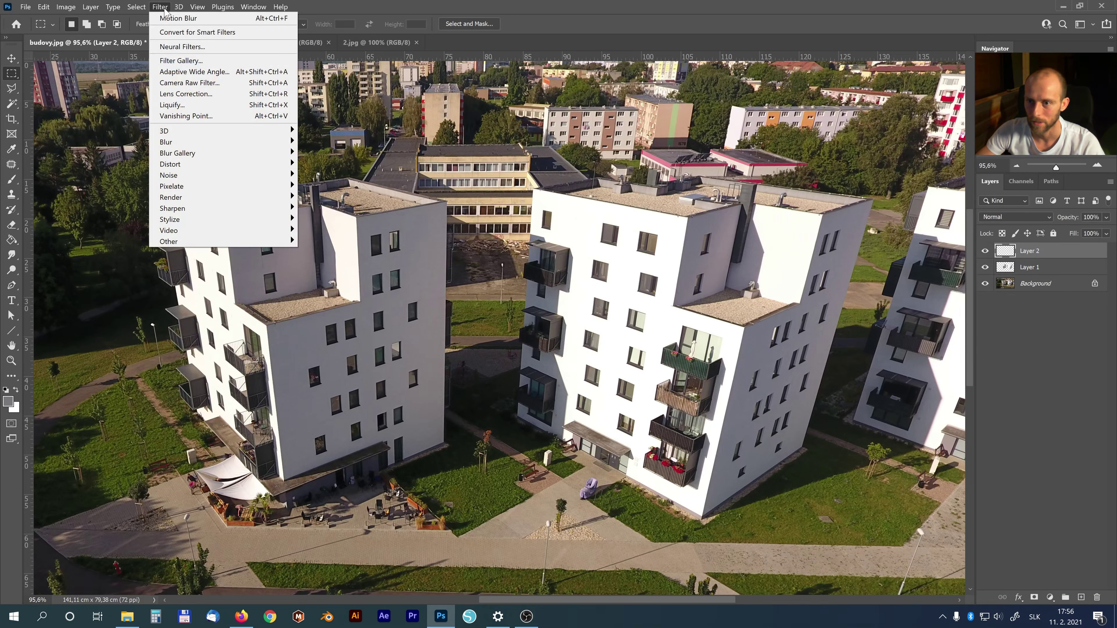
pyautogui.click(181, 113)
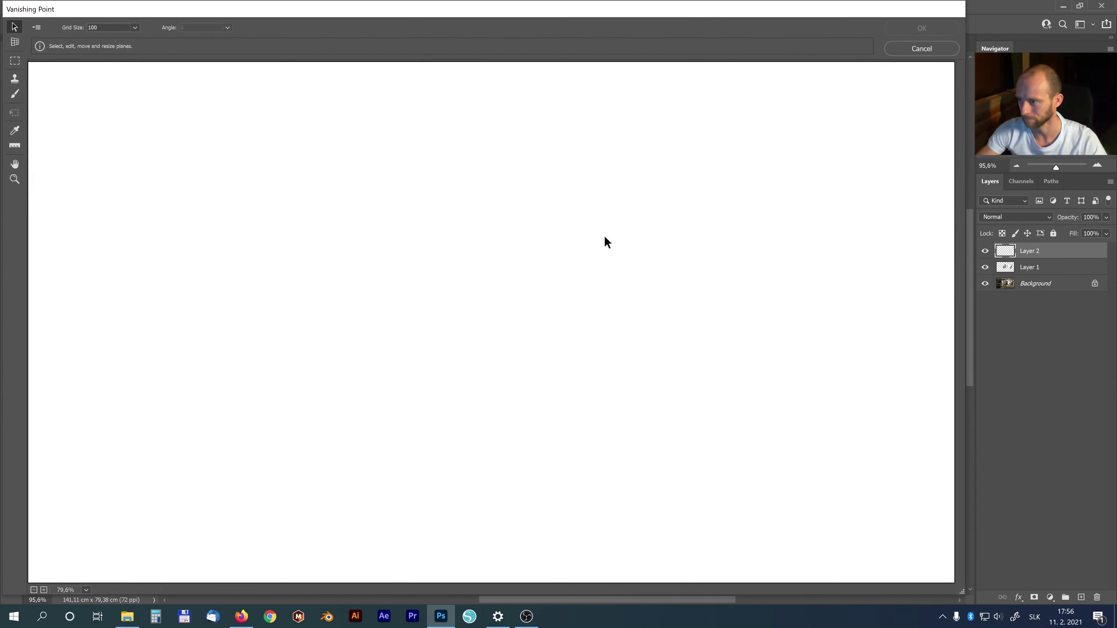
pyautogui.hotkey('ctrl', 'v')
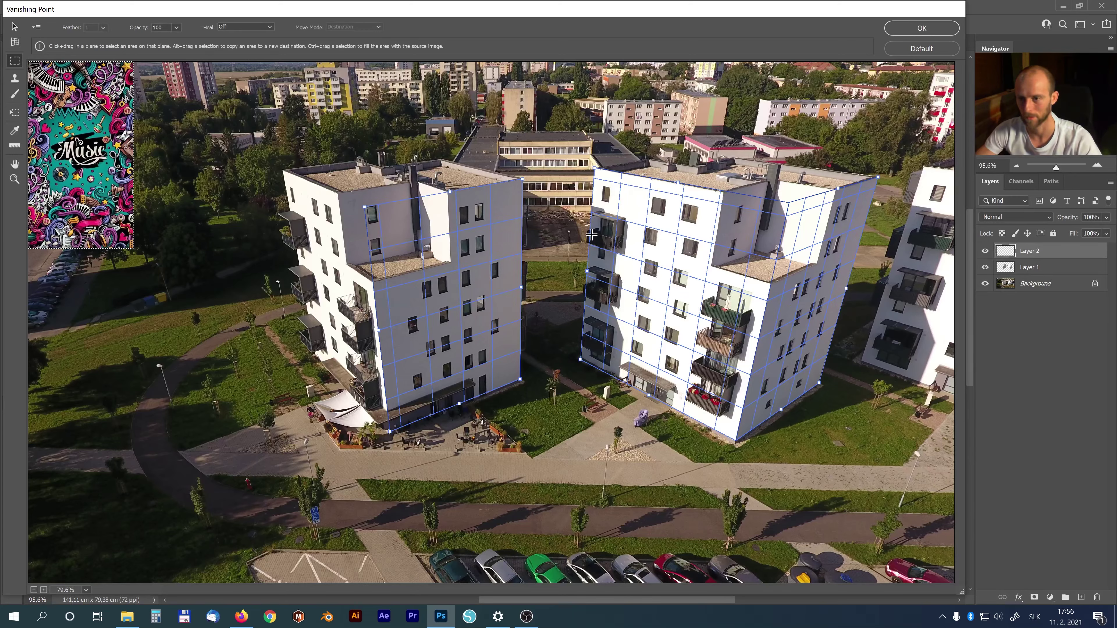
pyautogui.moveTo(92, 137); pyautogui.dragTo(223, 204)
pyautogui.moveTo(287, 216)
pyautogui.mouseDown()
pyautogui.moveTo(792, 293)
pyautogui.moveTo(804, 339)
pyautogui.mouseUp()
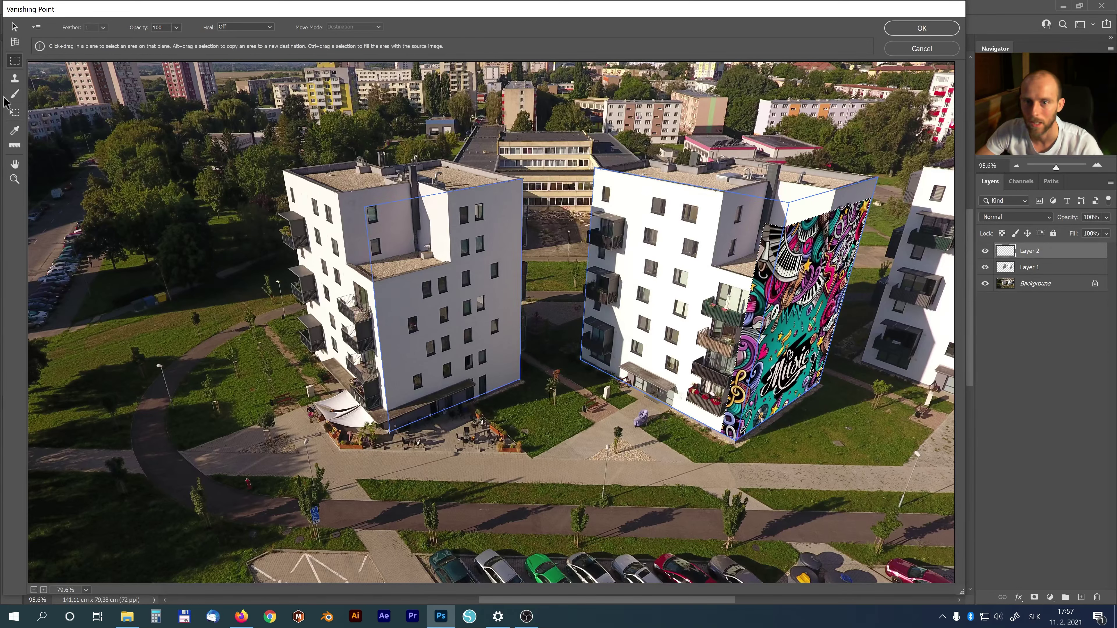
# Scale the Music graffiti to fit the side wall, apply it, and add a new Layer 3
pyautogui.click(14, 113)
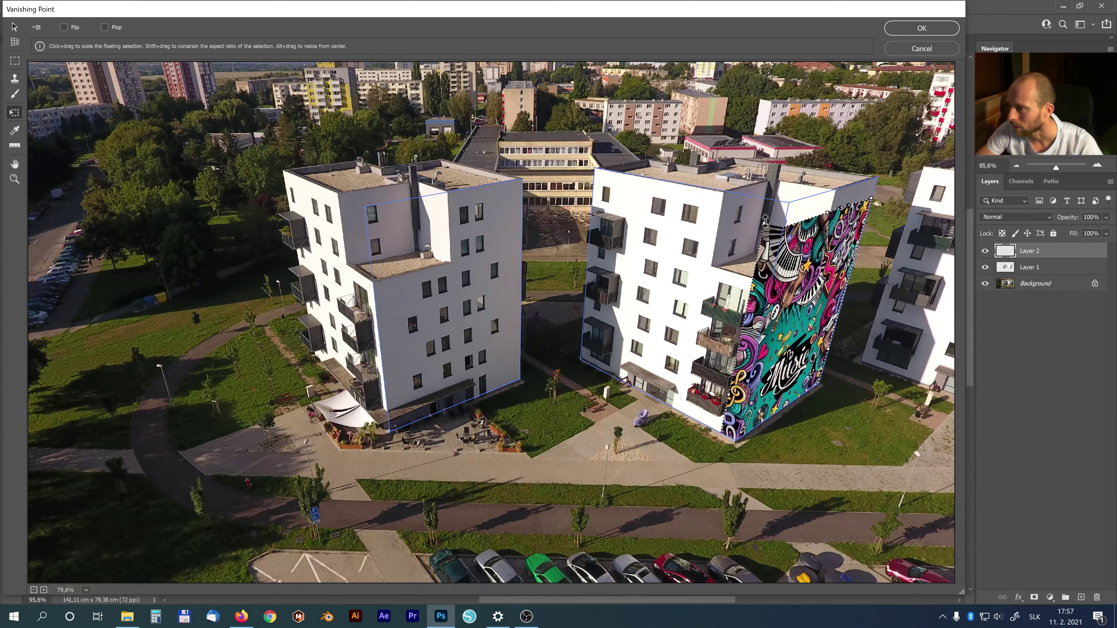
pyautogui.moveTo(765, 223); pyautogui.dragTo(782, 193)
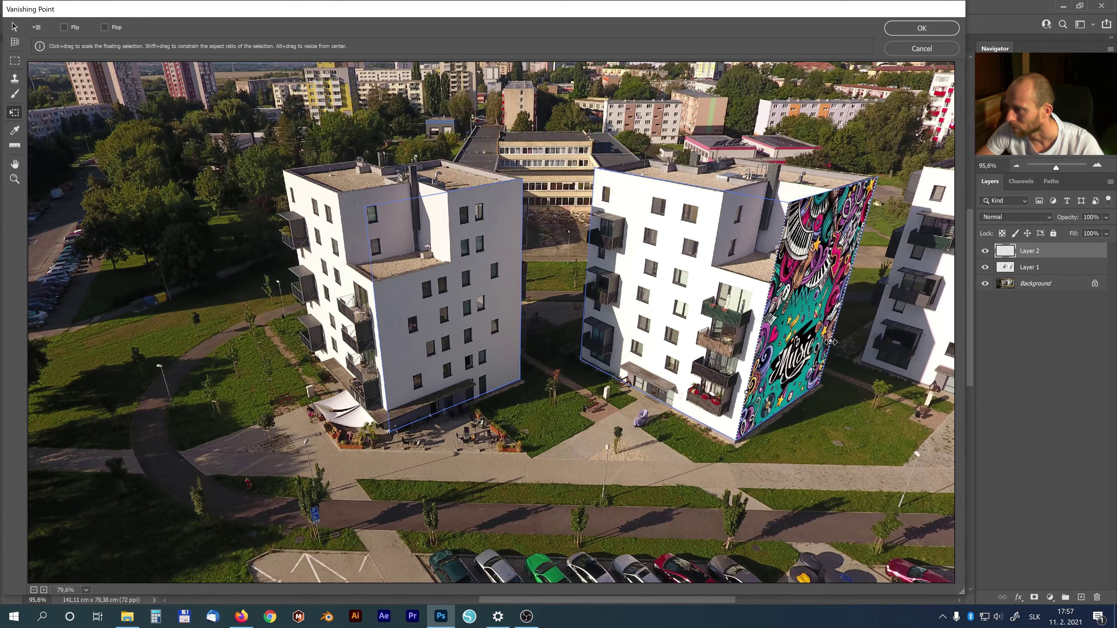
pyautogui.moveTo(830, 340); pyautogui.dragTo(833, 340)
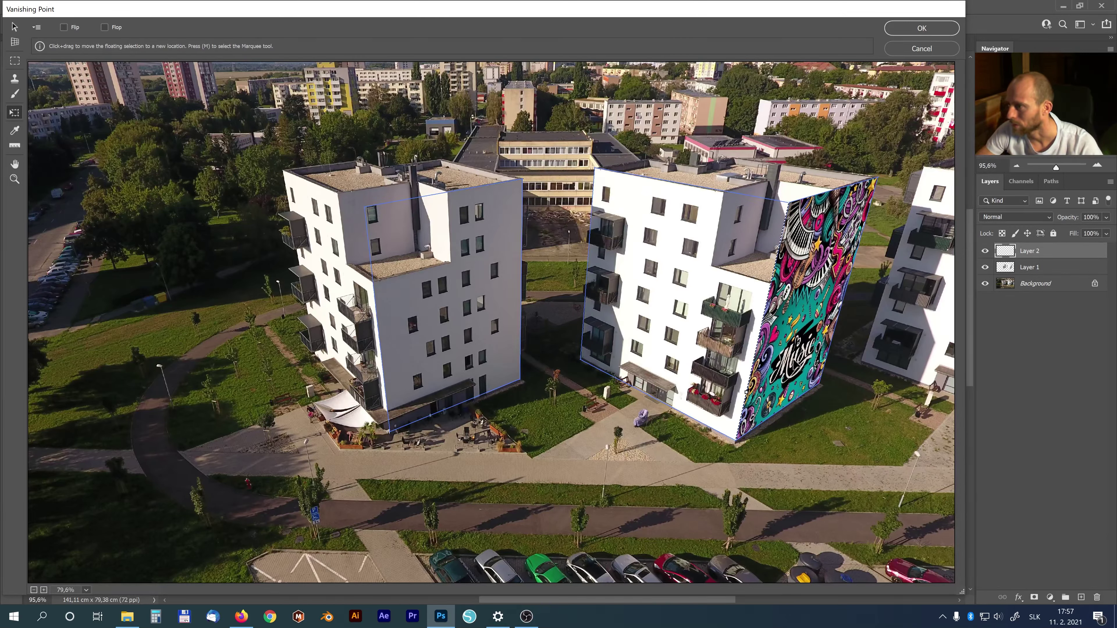
pyautogui.click(910, 29)
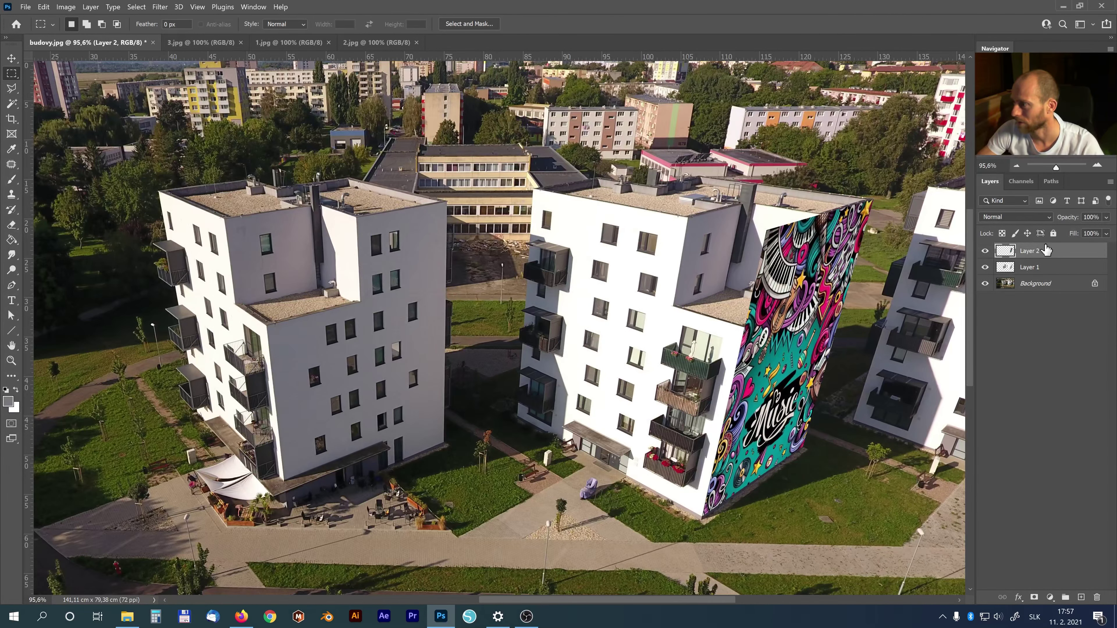
pyautogui.click(1082, 599)
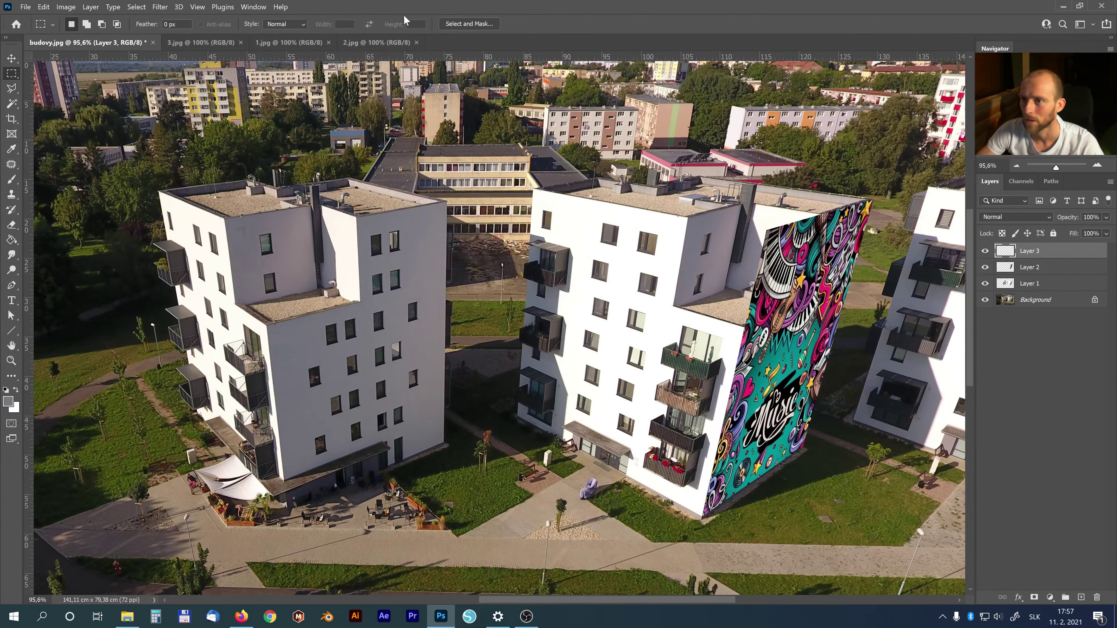
# Select all of the 1.jpg Style and School graffiti and return to budovy.jpg
pyautogui.click(297, 42)
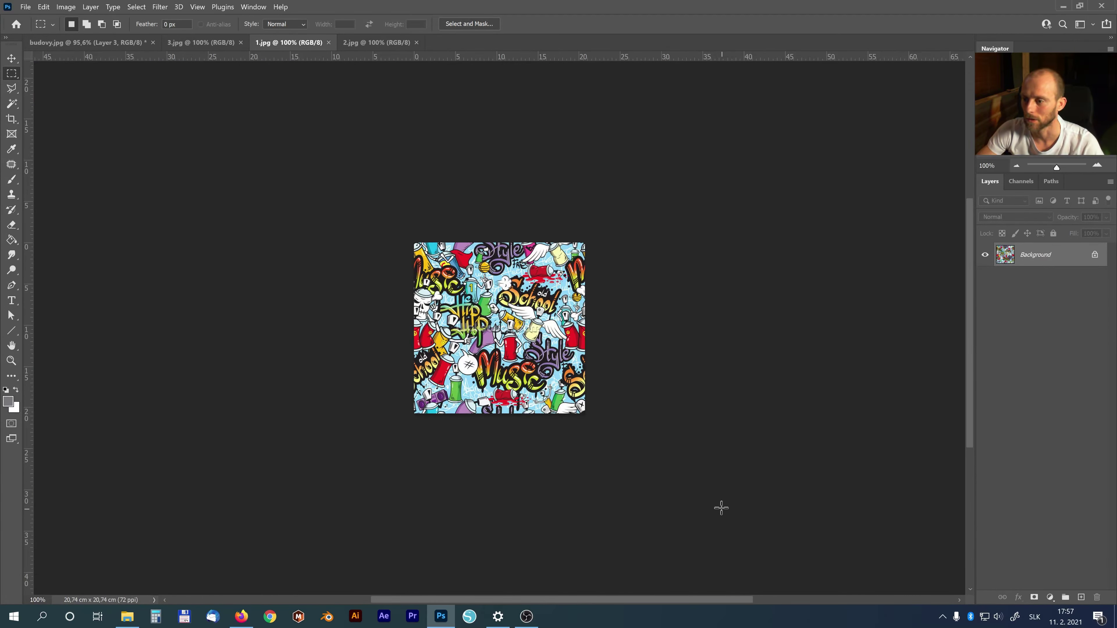
pyautogui.hotkey('ctrl', 'a')
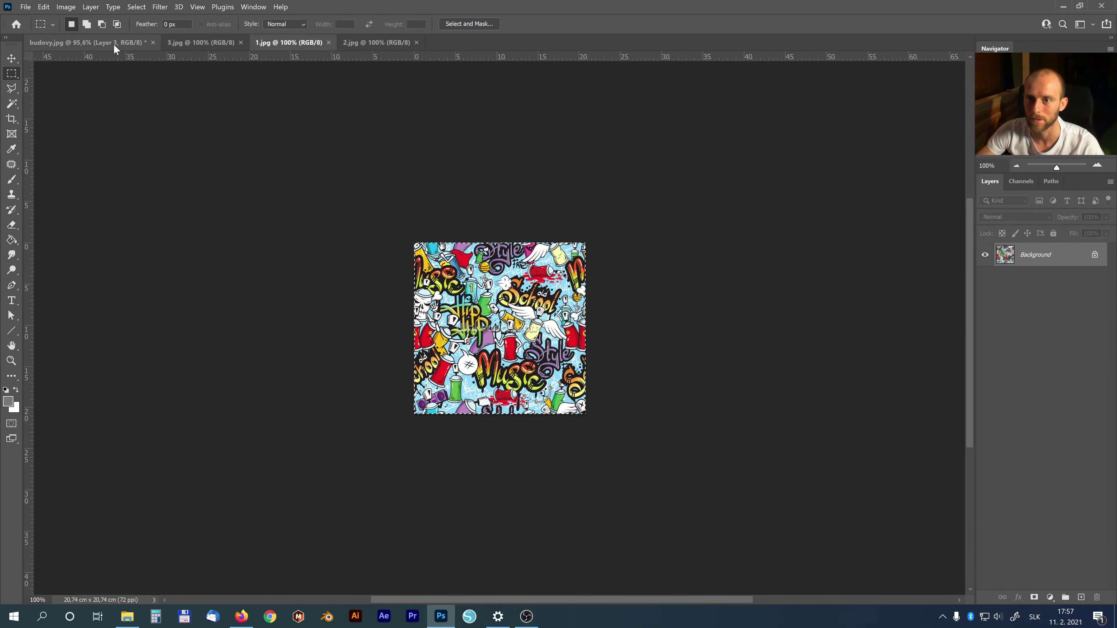
pyautogui.click(113, 44)
# Paste the 1.jpg graffiti in Vanishing Point onto the right building's front-wall plane and apply it
pyautogui.click(160, 6)
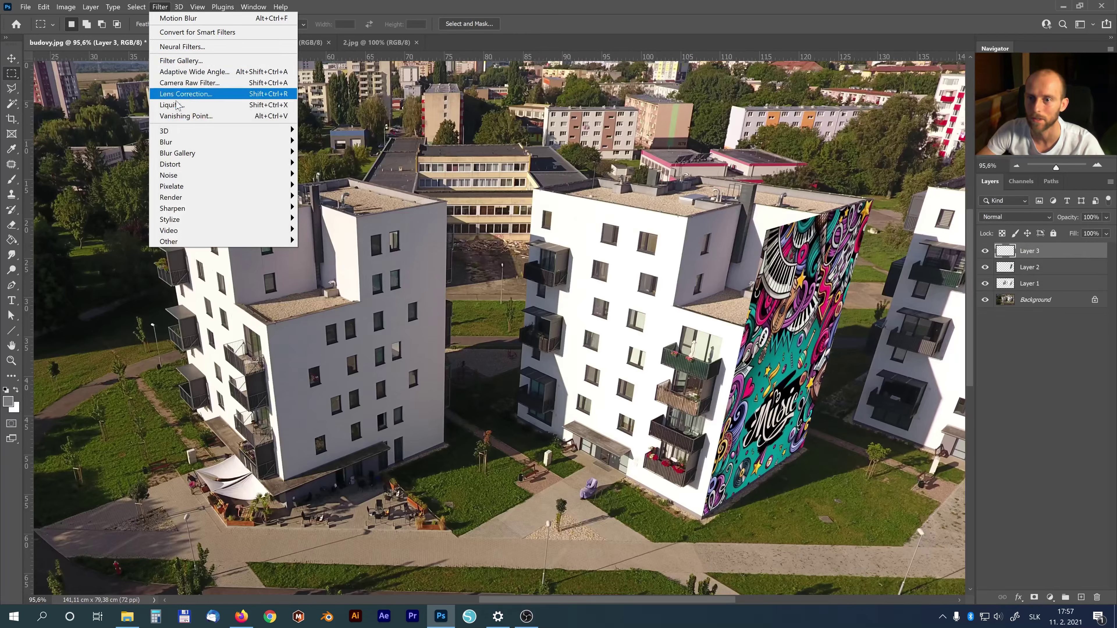
pyautogui.click(183, 116)
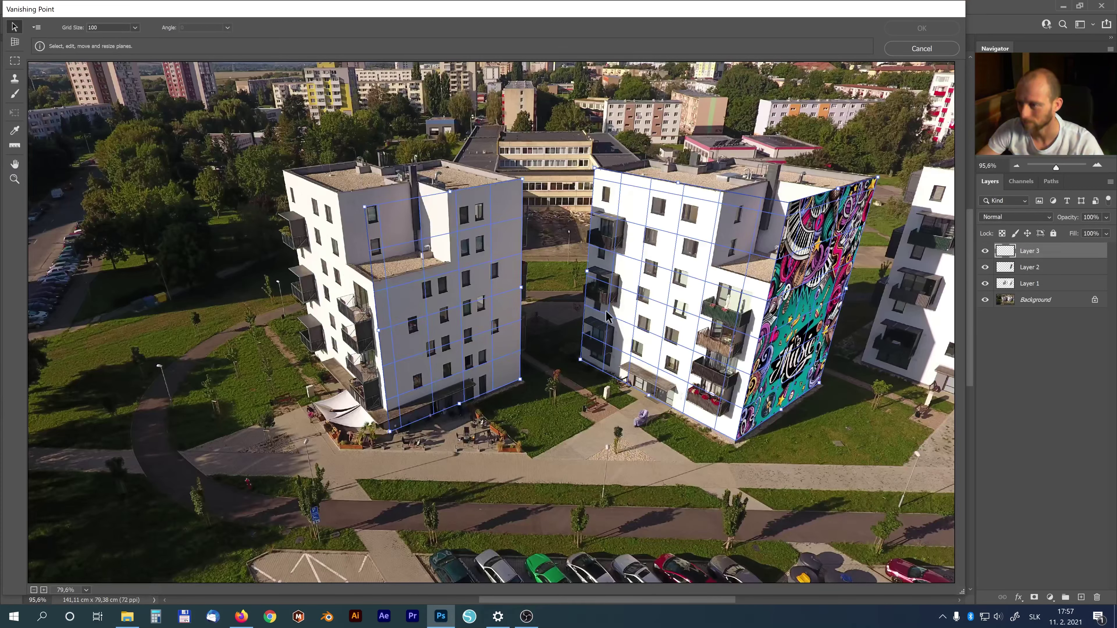
pyautogui.hotkey('ctrl', 'v')
pyautogui.moveTo(94, 106); pyautogui.dragTo(331, 231)
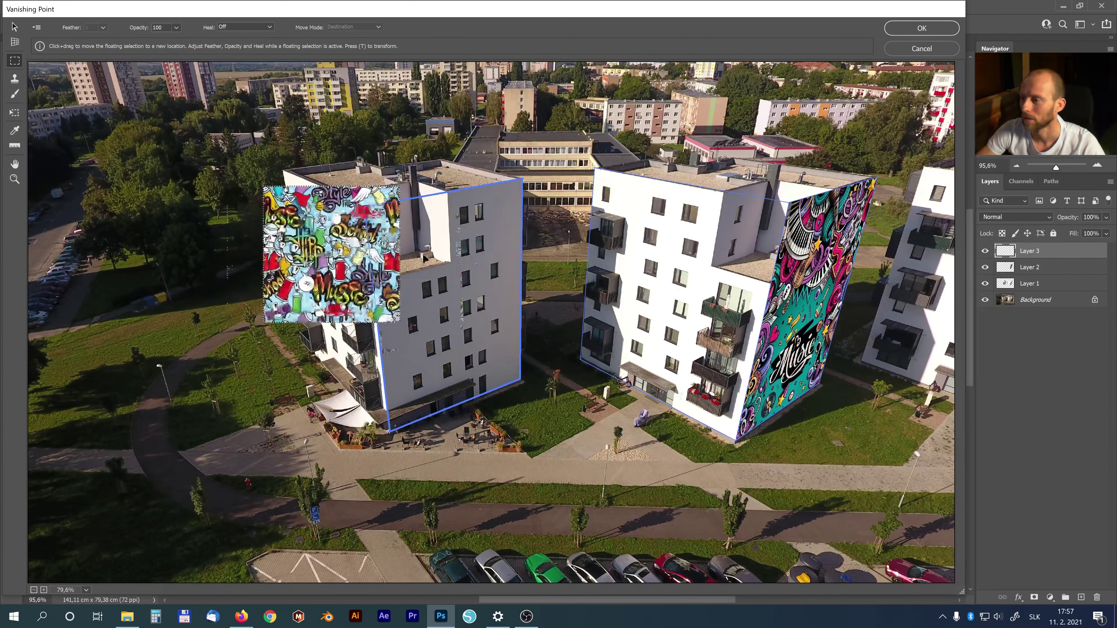
pyautogui.moveTo(424, 258)
pyautogui.mouseDown()
pyautogui.moveTo(648, 253)
pyautogui.moveTo(644, 213)
pyautogui.moveTo(642, 224)
pyautogui.mouseUp()
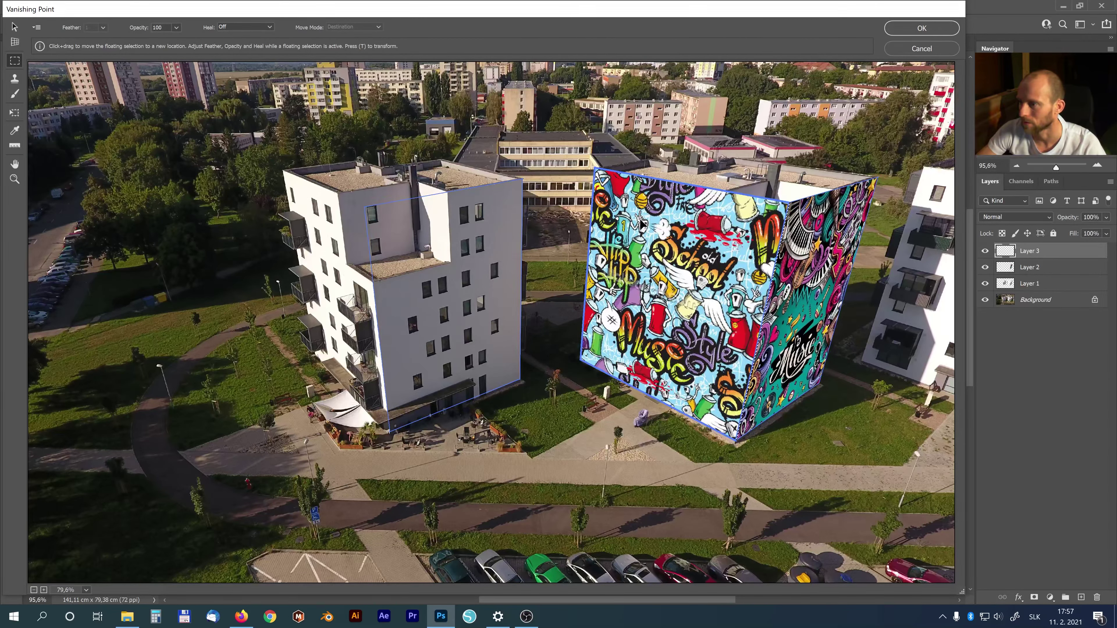
pyautogui.hotkey('ctrl', 'd')
pyautogui.click(909, 29)
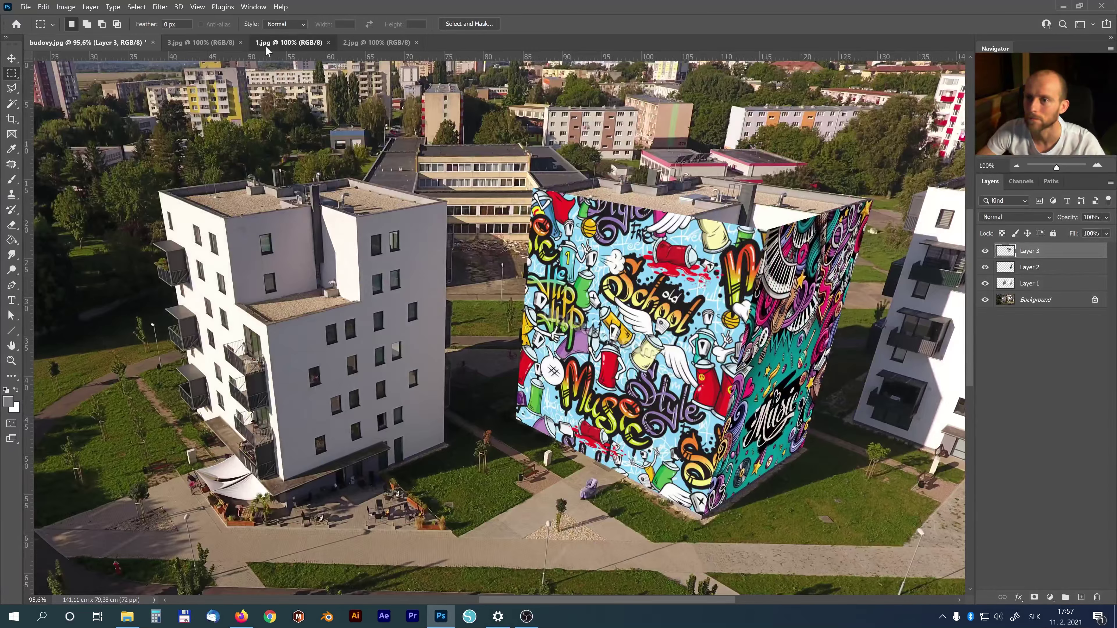
# Paste the Dance graffiti from 2.jpg onto the left building's front-wall plane in Vanishing Point
pyautogui.click(266, 43)
pyautogui.click(200, 42)
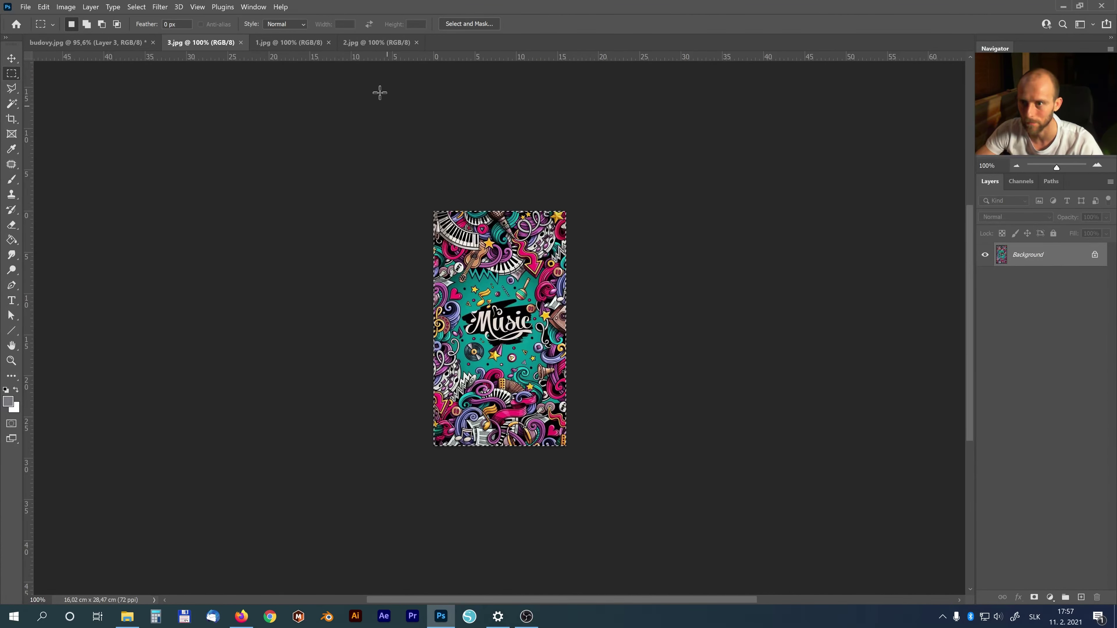
pyautogui.click(376, 42)
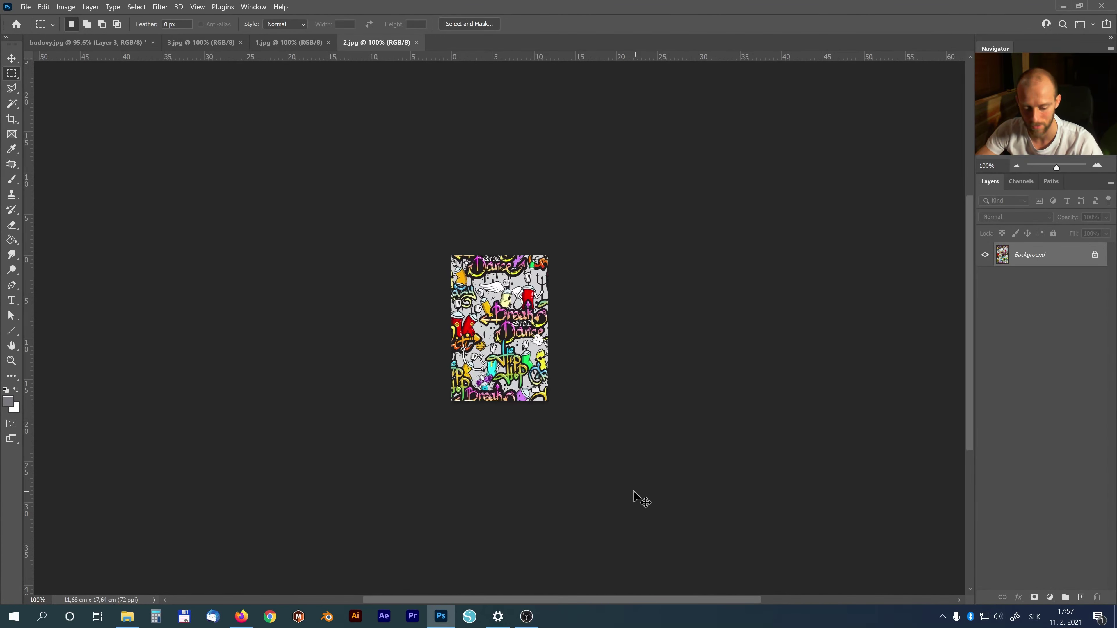
pyautogui.click(82, 43)
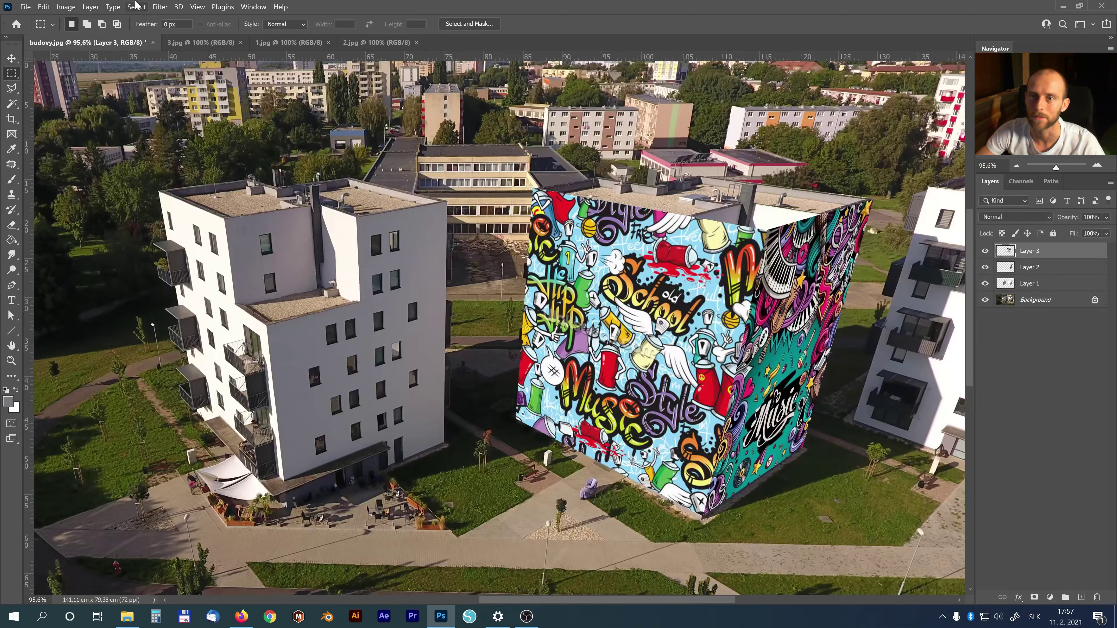
pyautogui.click(160, 7)
pyautogui.click(189, 113)
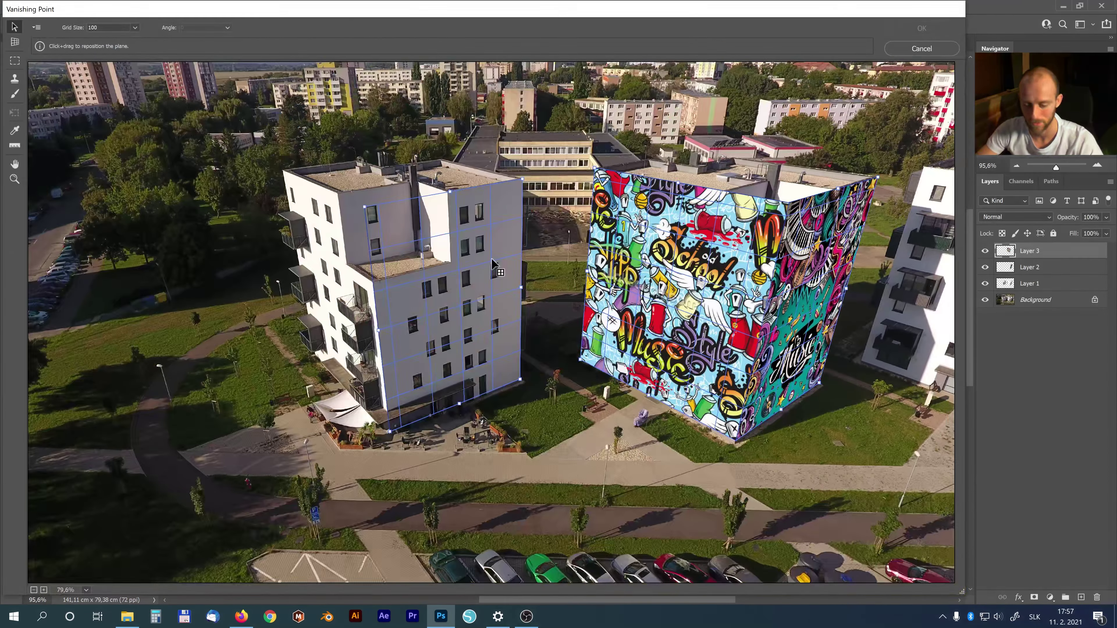
pyautogui.hotkey('ctrl', 'v')
pyautogui.moveTo(77, 108)
pyautogui.mouseDown()
pyautogui.moveTo(237, 195)
pyautogui.moveTo(506, 280)
pyautogui.mouseUp()
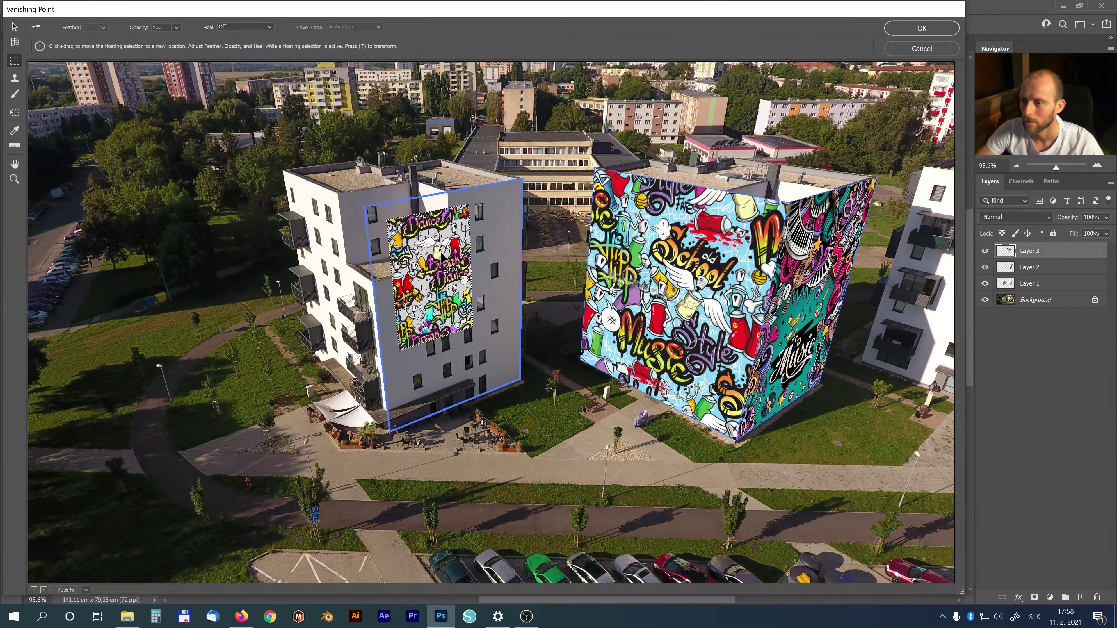
# Scale the Dance graffiti to cover the left wall to its bottom edge, then apply it
pyautogui.click(14, 112)
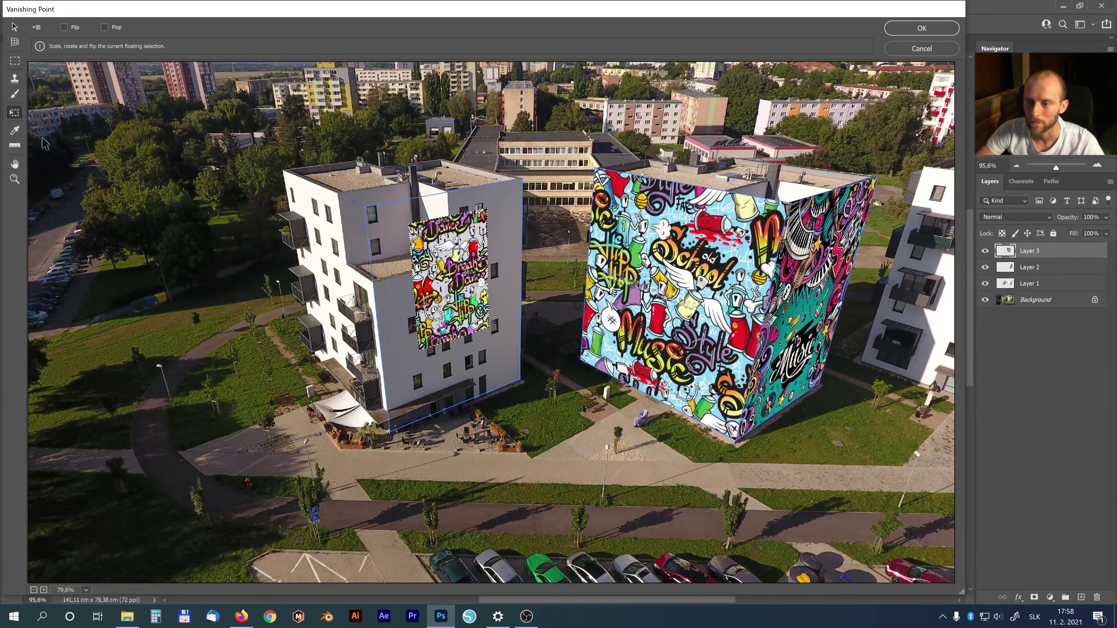
pyautogui.moveTo(420, 351); pyautogui.dragTo(388, 425)
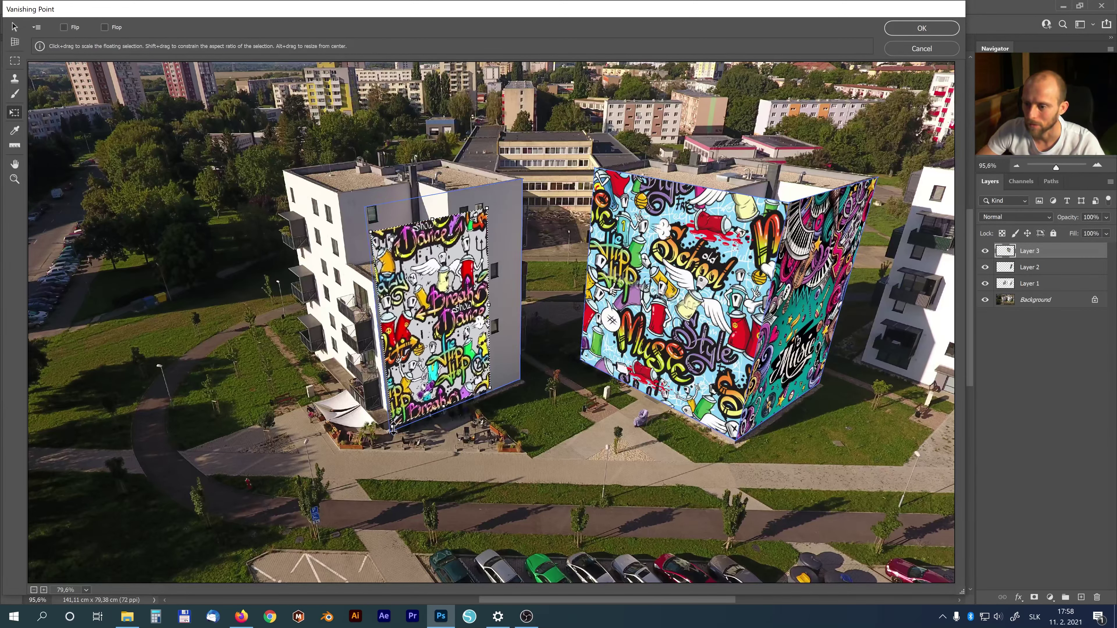
pyautogui.moveTo(487, 208); pyautogui.dragTo(521, 178)
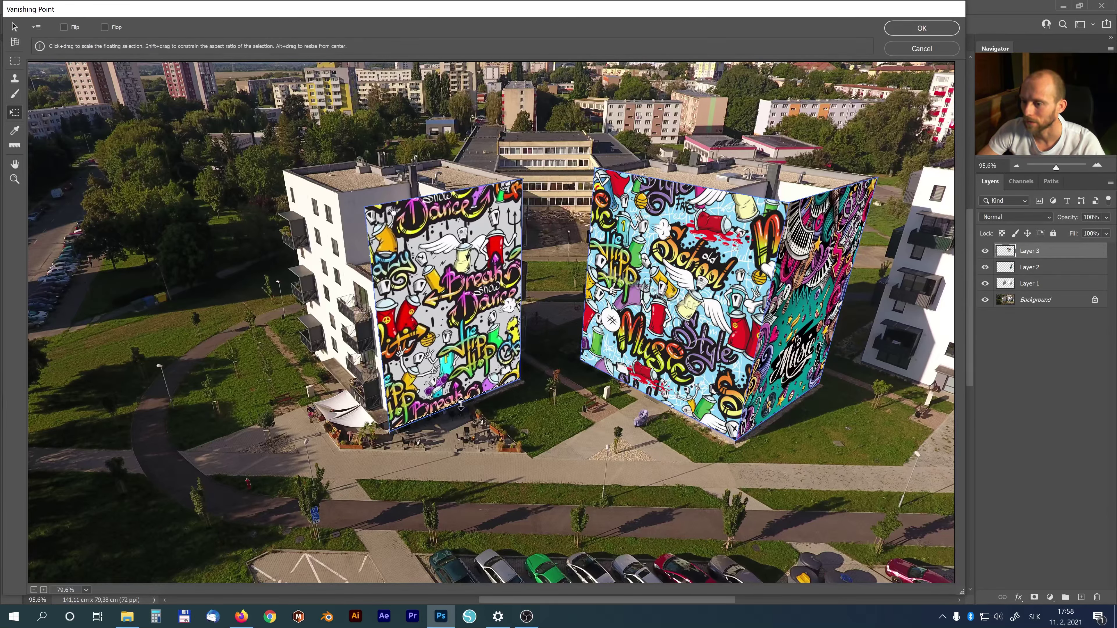
pyautogui.moveTo(460, 402); pyautogui.dragTo(461, 406)
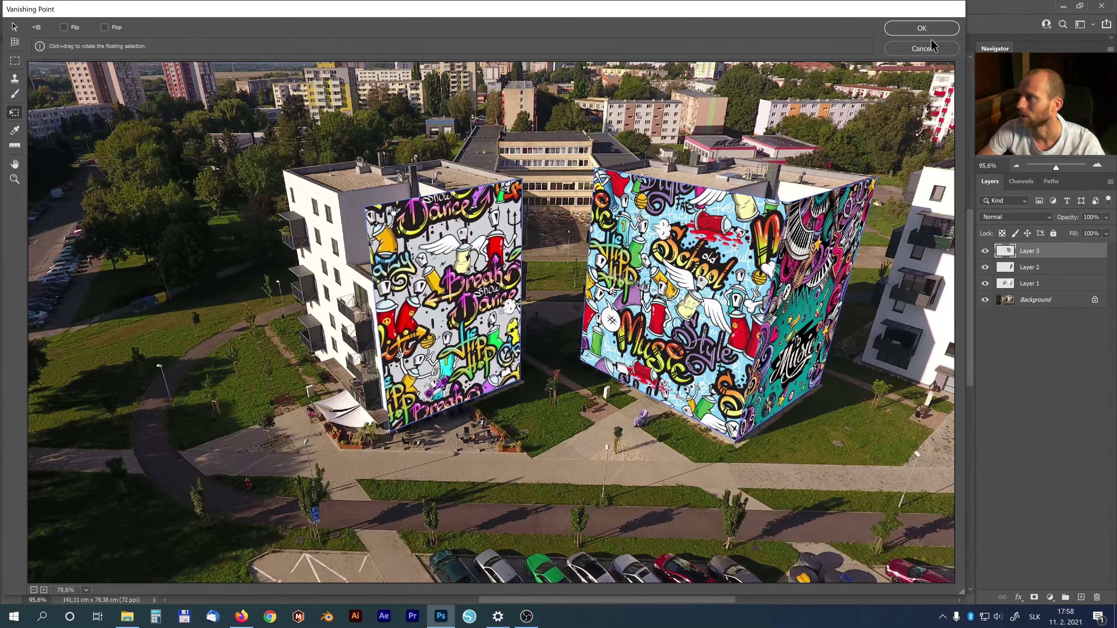
pyautogui.click(922, 29)
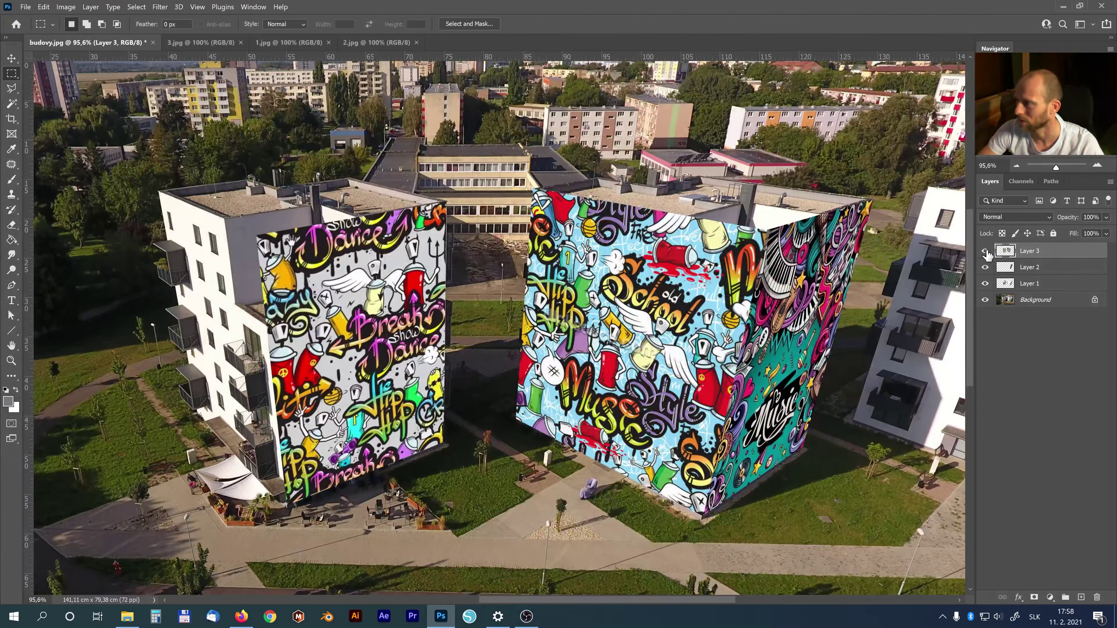
# Compare with Layer 3 hidden, merge it into Layer 2, and clip Layer 2 to Layer 1's buildings
pyautogui.click(985, 251)
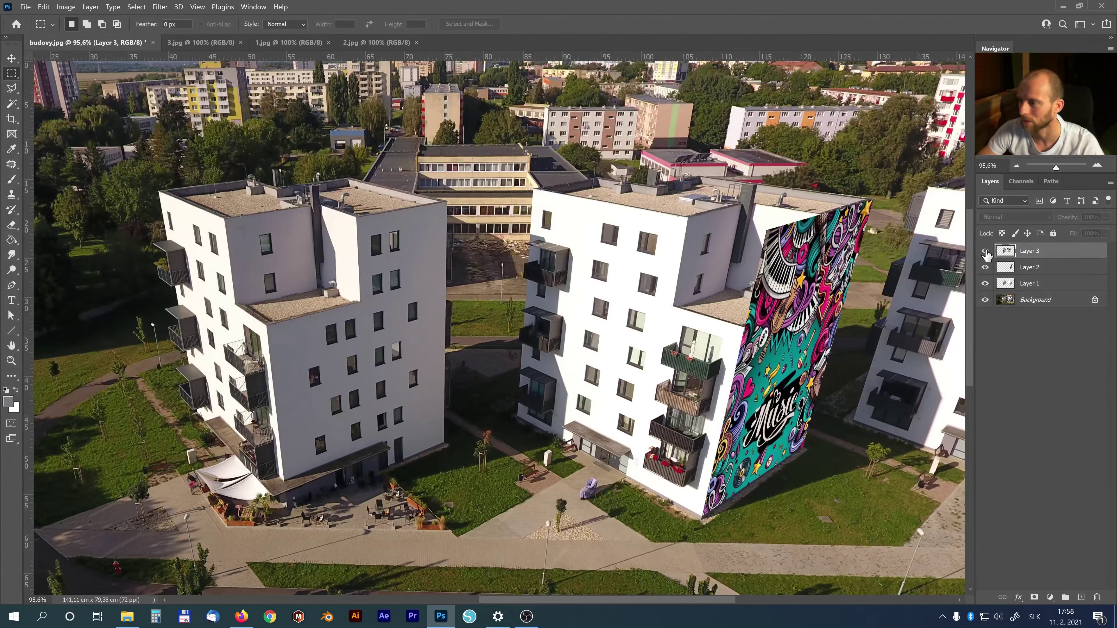
pyautogui.click(985, 251)
pyautogui.click(986, 268)
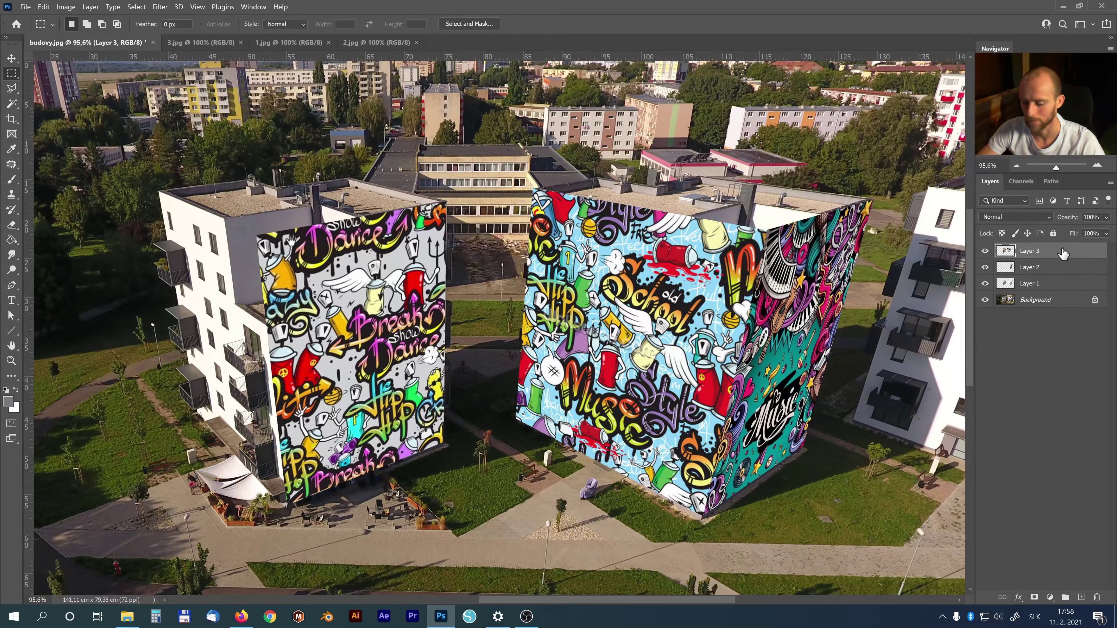
pyautogui.hotkey('ctrl', 'e')
pyautogui.click(986, 251)
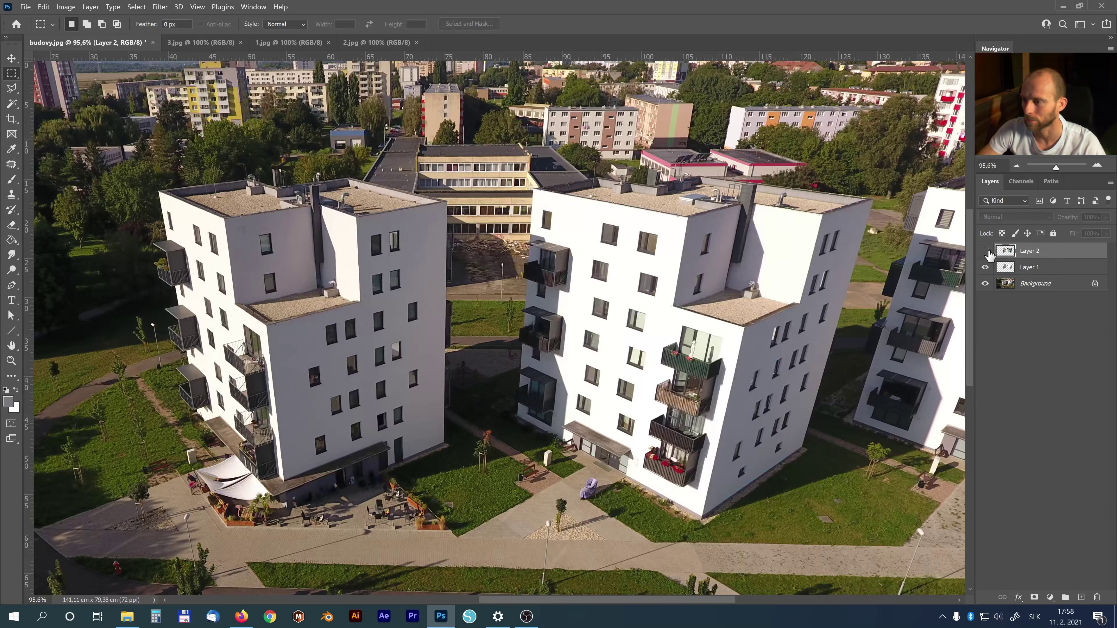
pyautogui.keyDown('alt'); pyautogui.click(1063, 255); pyautogui.keyUp('alt')
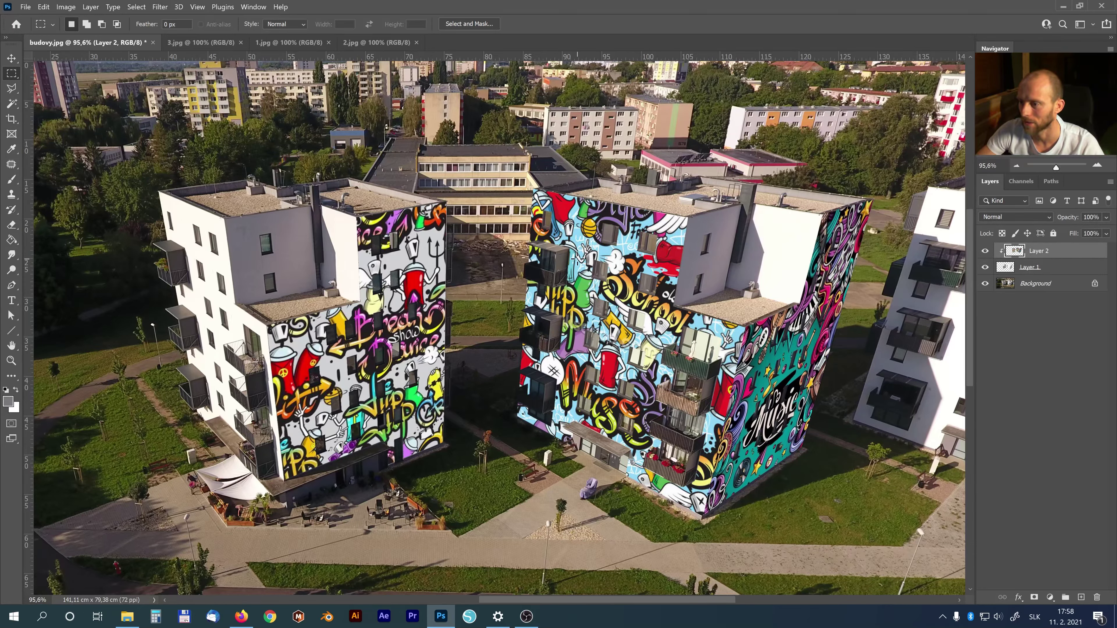
# Set graffiti Layer 2 to Multiply and zoom in to inspect the right building's mural
pyautogui.click(1026, 218)
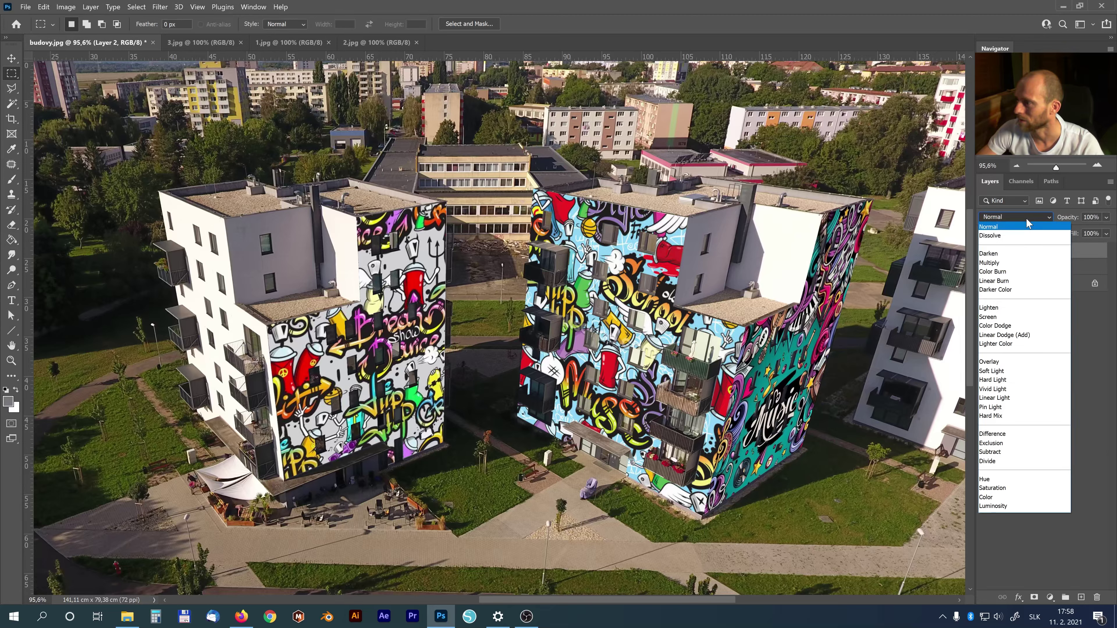
pyautogui.click(1001, 264)
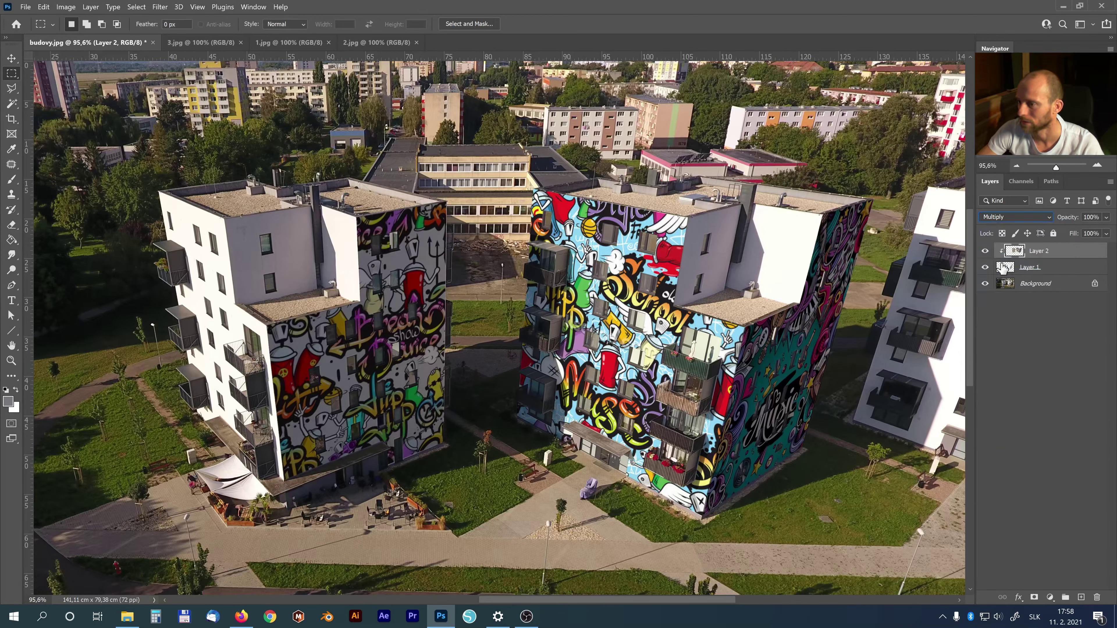
pyautogui.click(985, 252)
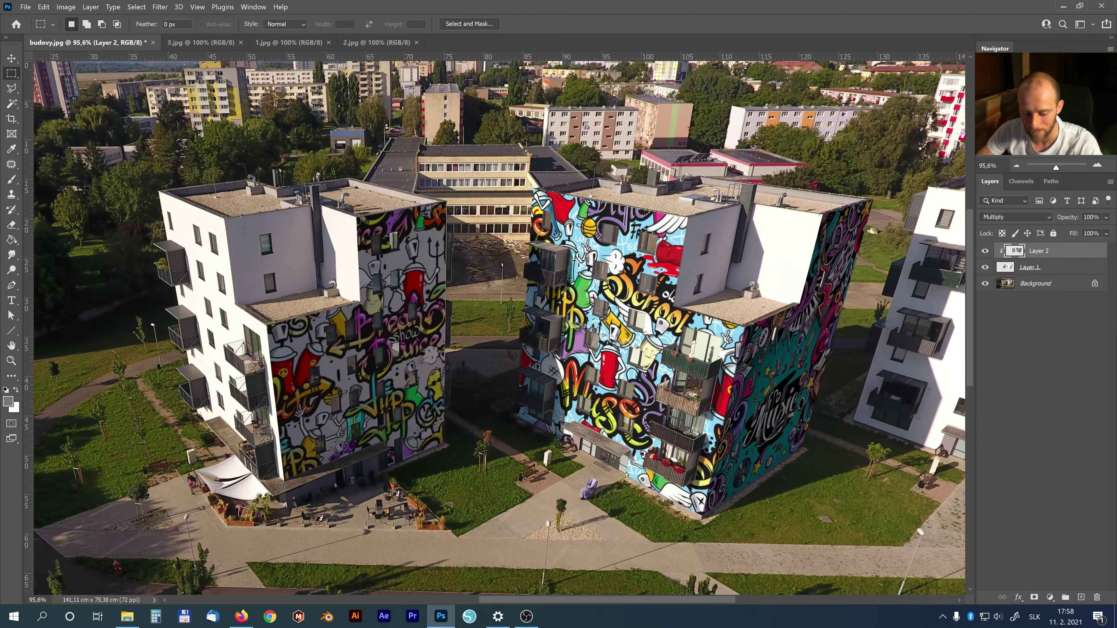
pyautogui.press('z')
pyautogui.click(591, 283)
pyautogui.moveTo(591, 292); pyautogui.dragTo(660, 292)
pyautogui.scroll(-5, 660, 308)
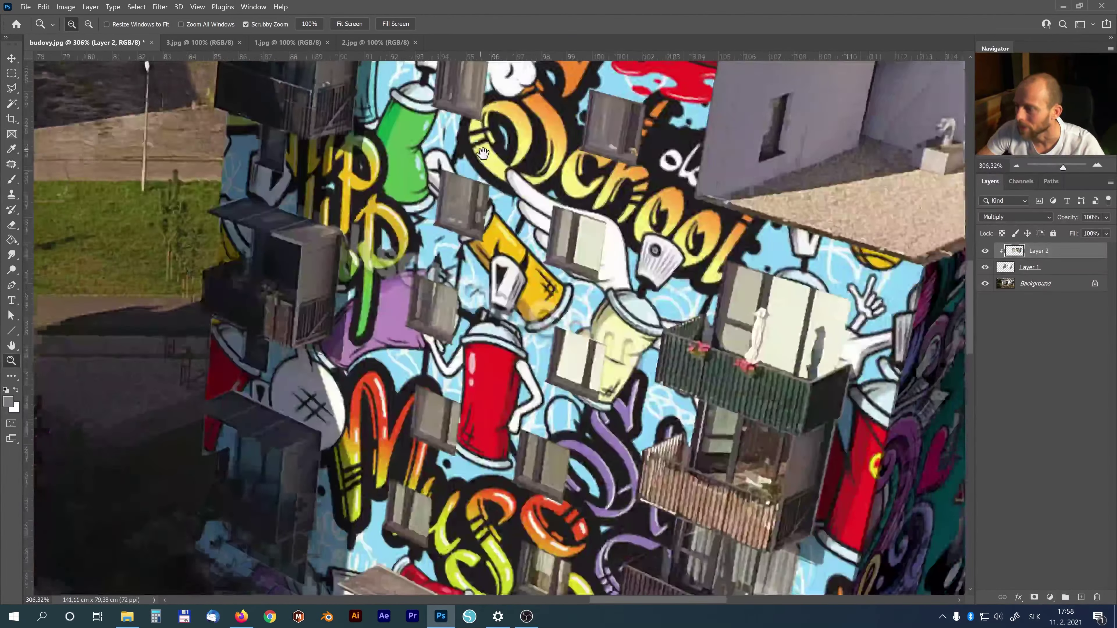
pyautogui.press('m')
pyautogui.moveTo(738, 357)
pyautogui.mouseDown()
pyautogui.moveTo(719, 357)
pyautogui.moveTo(710, 375)
pyautogui.moveTo(682, 343)
pyautogui.mouseUp()
pyautogui.press('z')
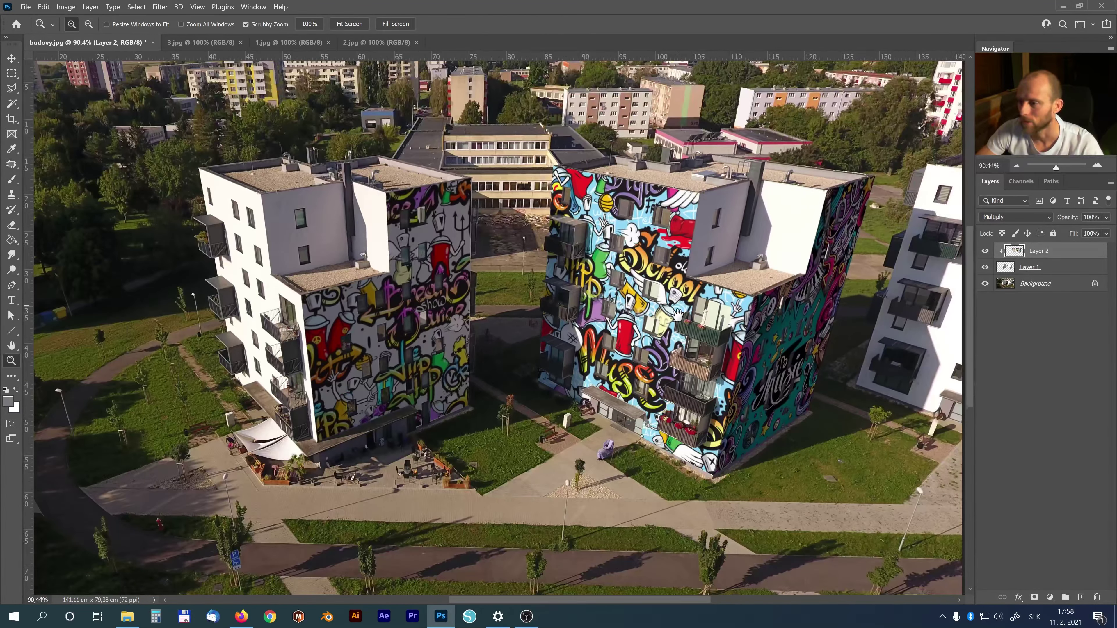
# Lower the graffiti layer's opacity to 80% and bring up the Levels dialog
pyautogui.press('v')
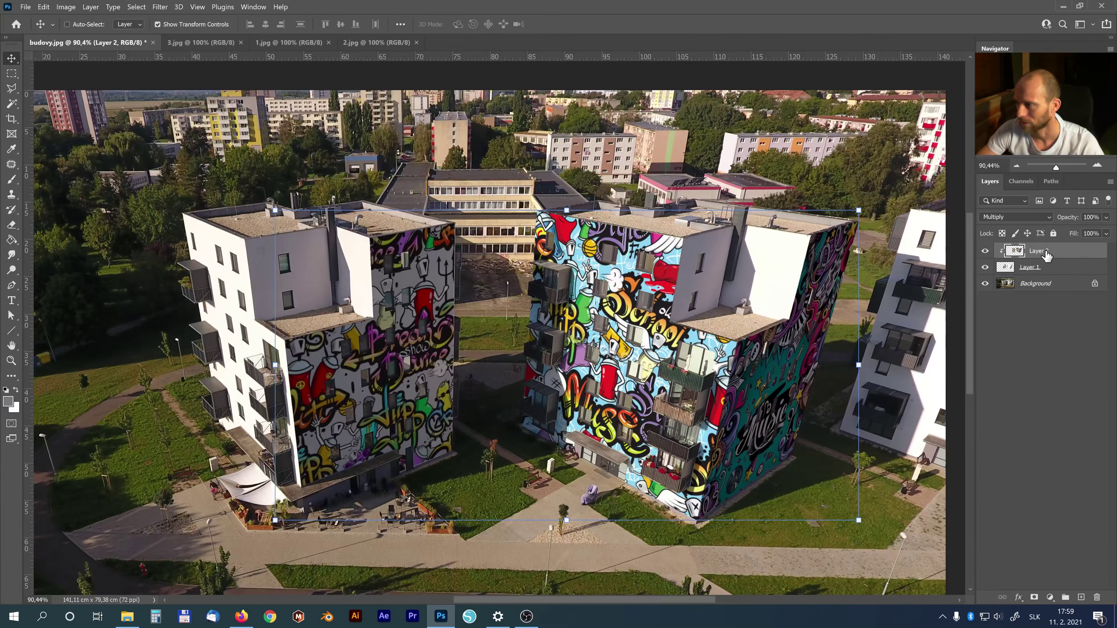
pyautogui.press('8')
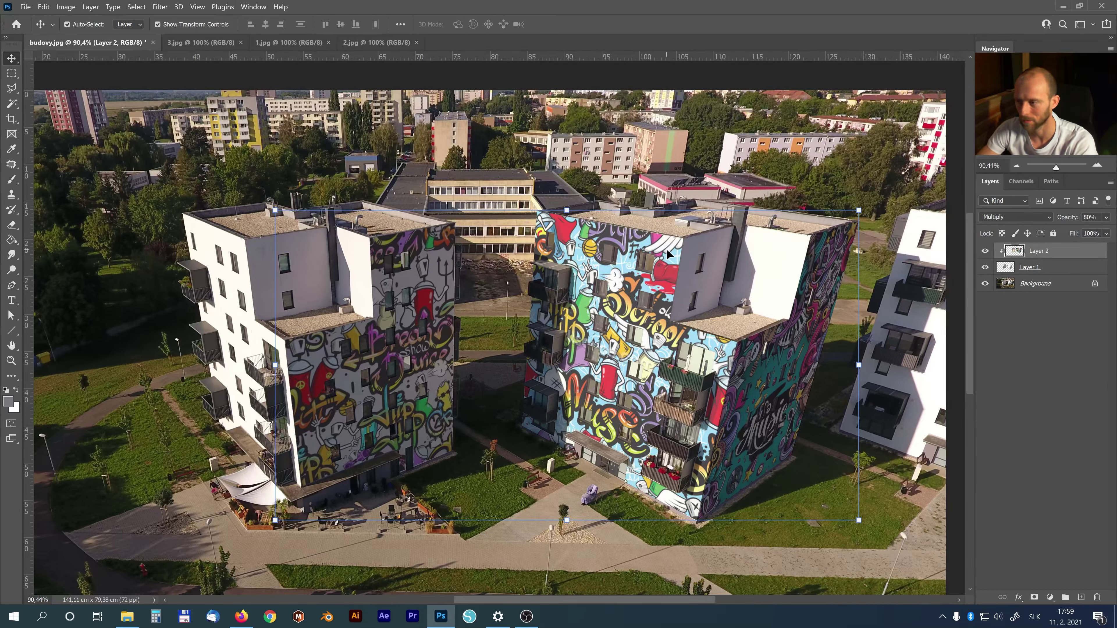
pyautogui.hotkey('ctrl', 'l')
pyautogui.moveTo(896, 346)
pyautogui.mouseDown()
pyautogui.moveTo(254, 288)
pyautogui.moveTo(147, 124)
pyautogui.mouseUp()
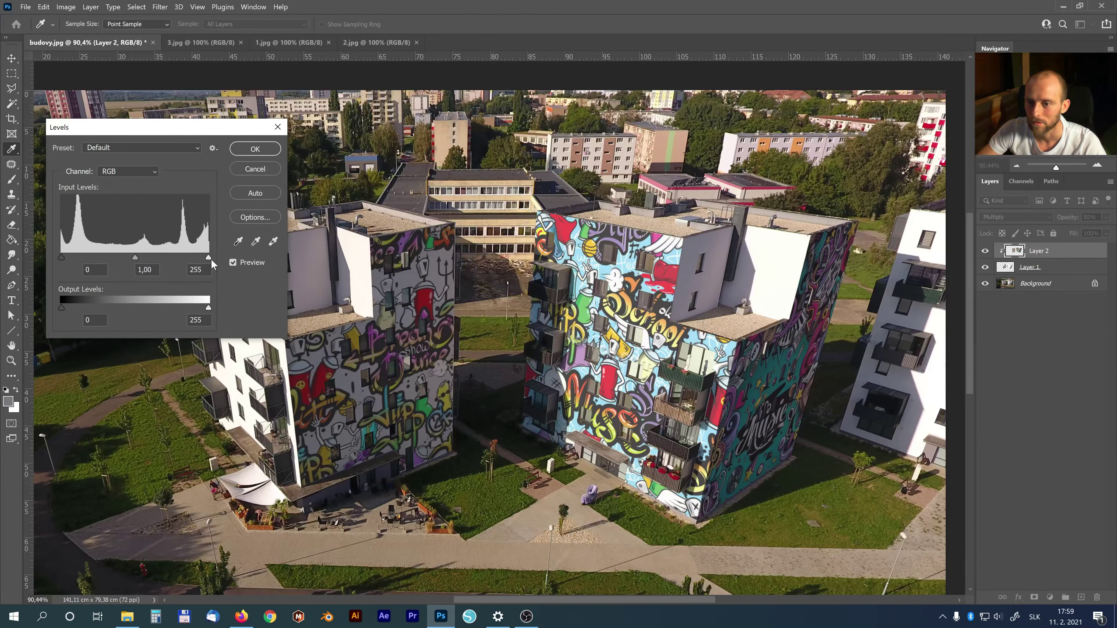
# Apply Levels with white input 243 and midtones raised to about 1.19
pyautogui.moveTo(212, 260); pyautogui.dragTo(204, 259)
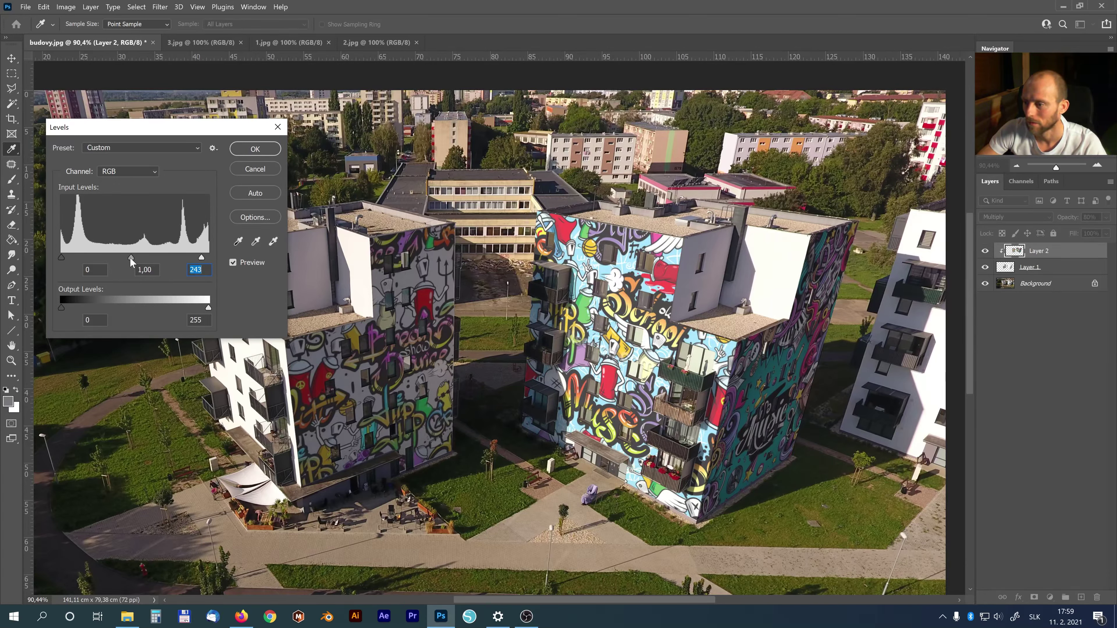
pyautogui.moveTo(130, 259); pyautogui.dragTo(122, 263)
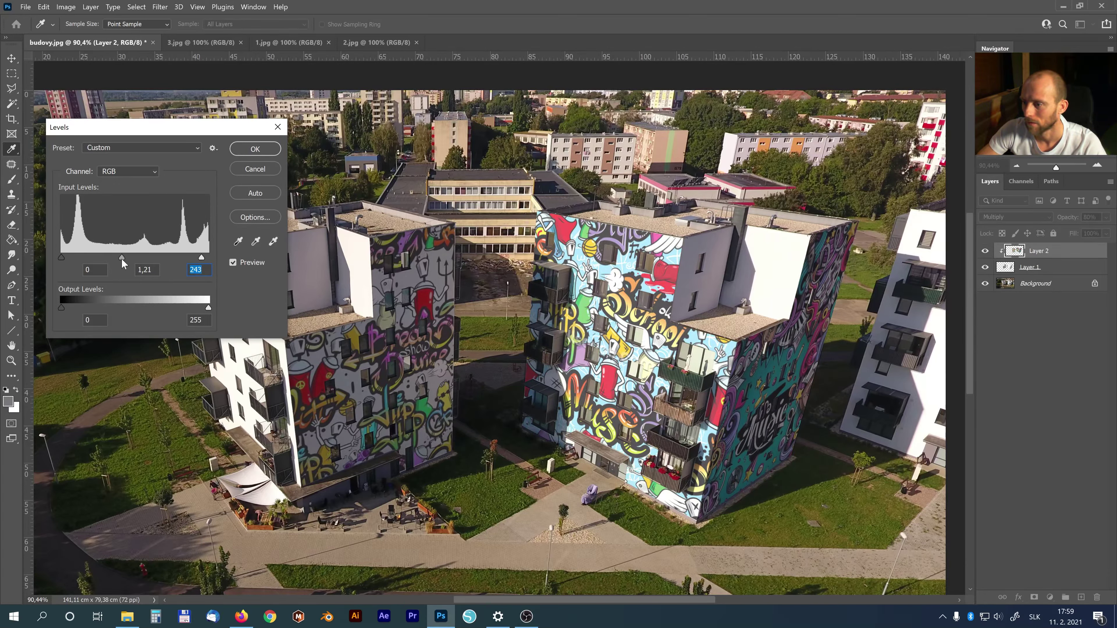
pyautogui.click(255, 149)
# Set the graffiti layer's opacity to 70% and zoom out to view the whole photo
pyautogui.press('v')
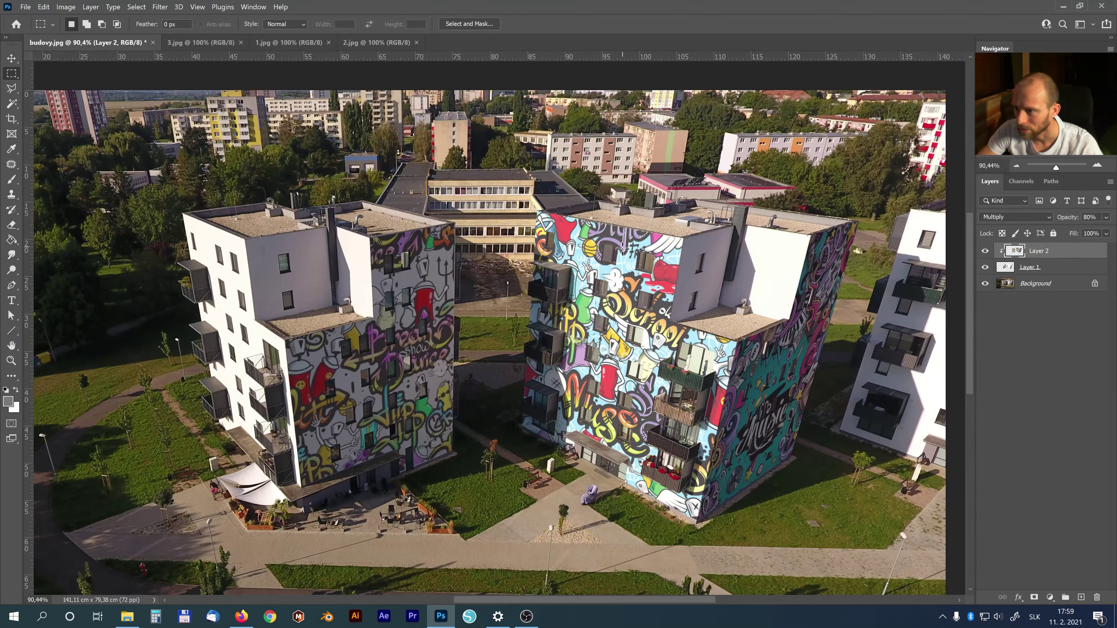
pyautogui.press('v')
pyautogui.press('6')
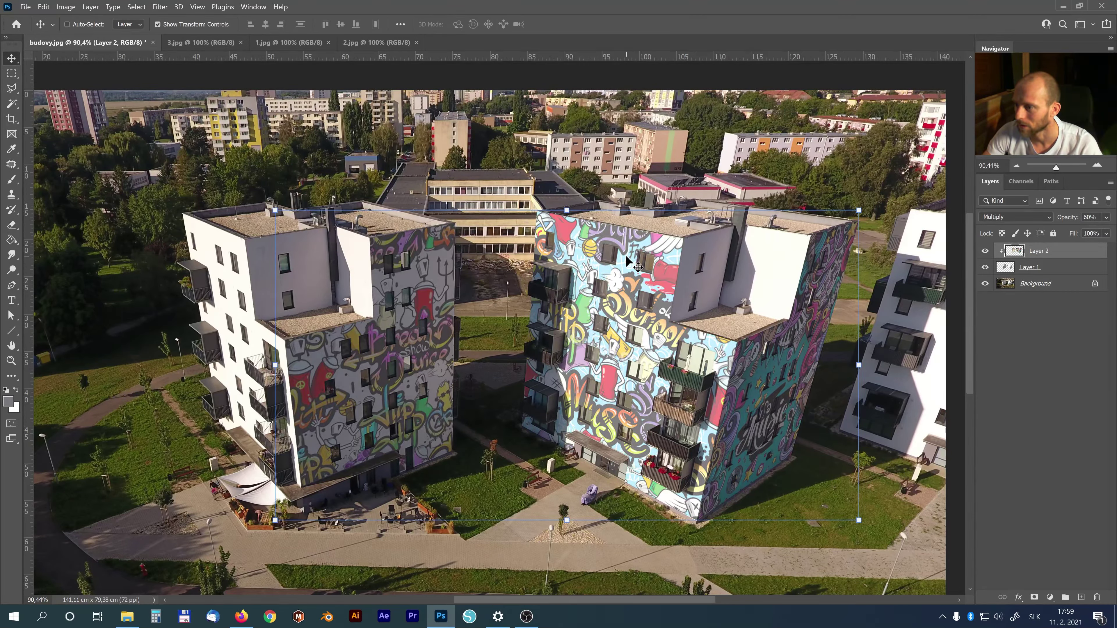
pyautogui.press('7')
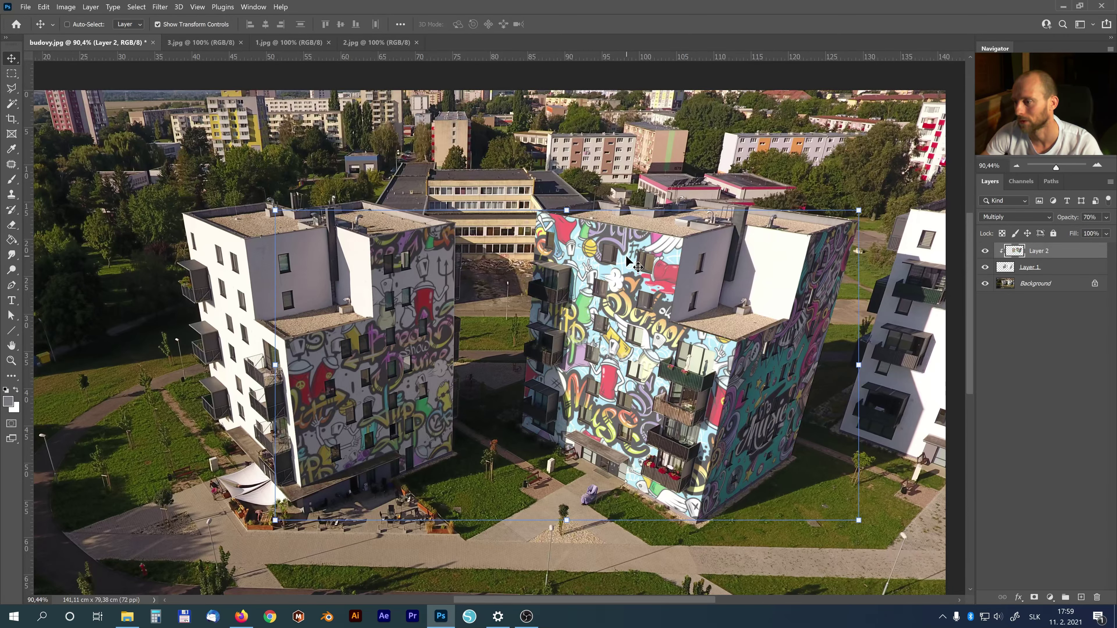
pyautogui.press('z')
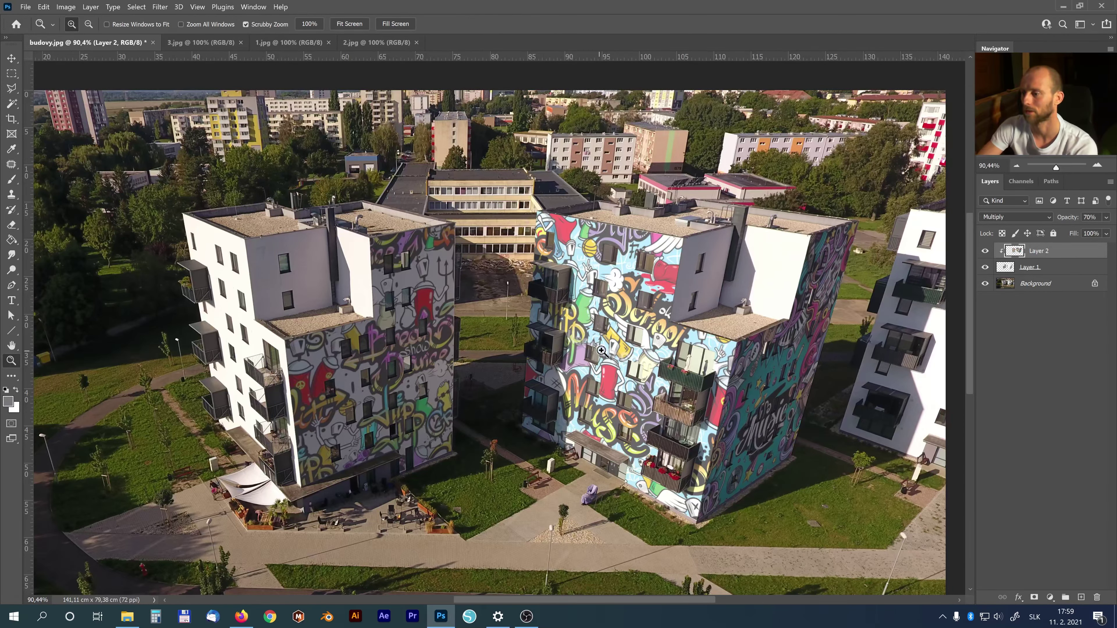
pyautogui.keyDown('alt'); pyautogui.click(608, 335); pyautogui.keyUp('alt')
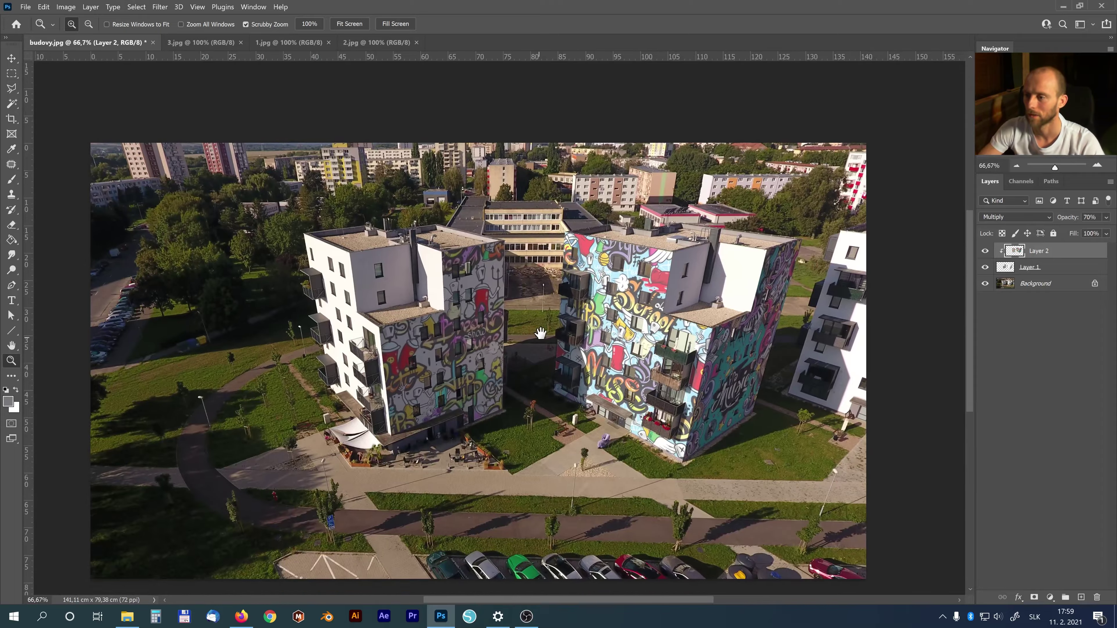
pyautogui.moveTo(529, 347); pyautogui.dragTo(579, 295)
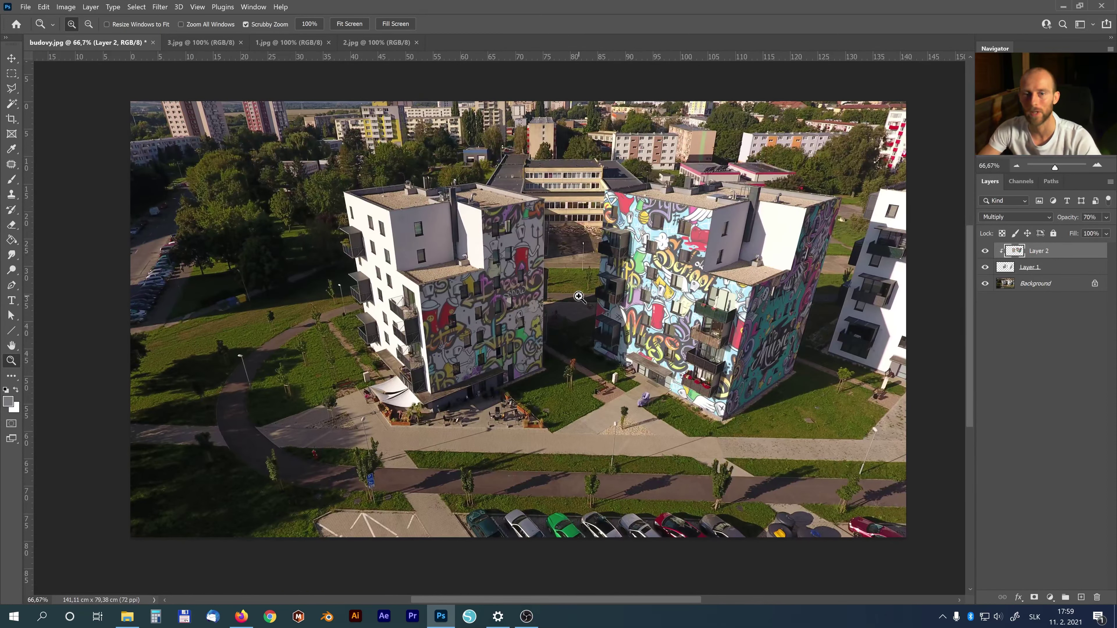